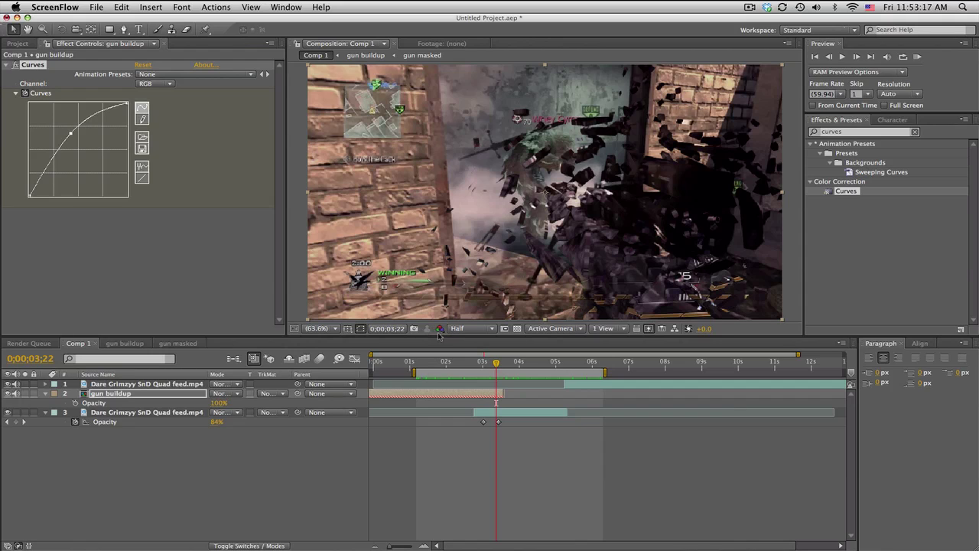
Step: Play a RAM preview of Comp 1's gun buildup shot, then scrub near 3 seconds to view the debris
click(445, 361)
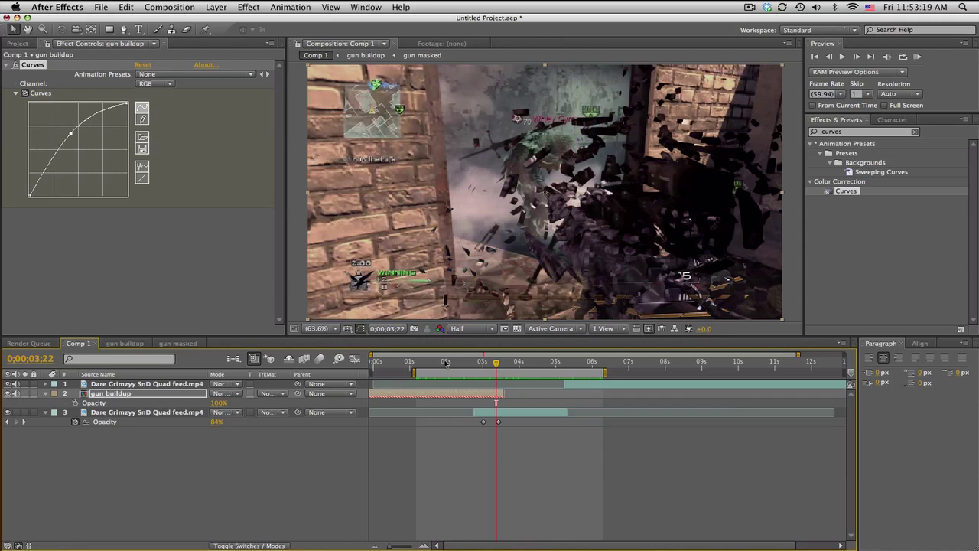
click(917, 57)
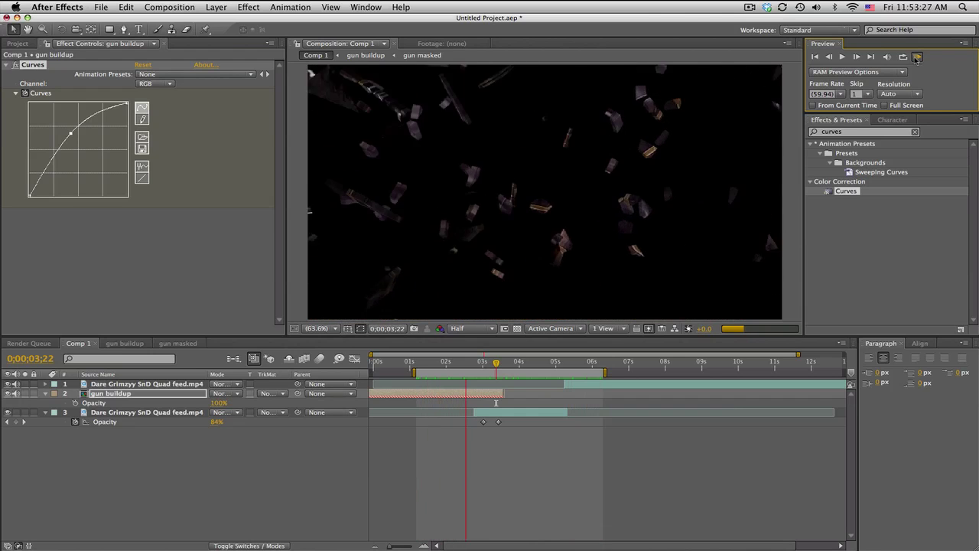
key(space)
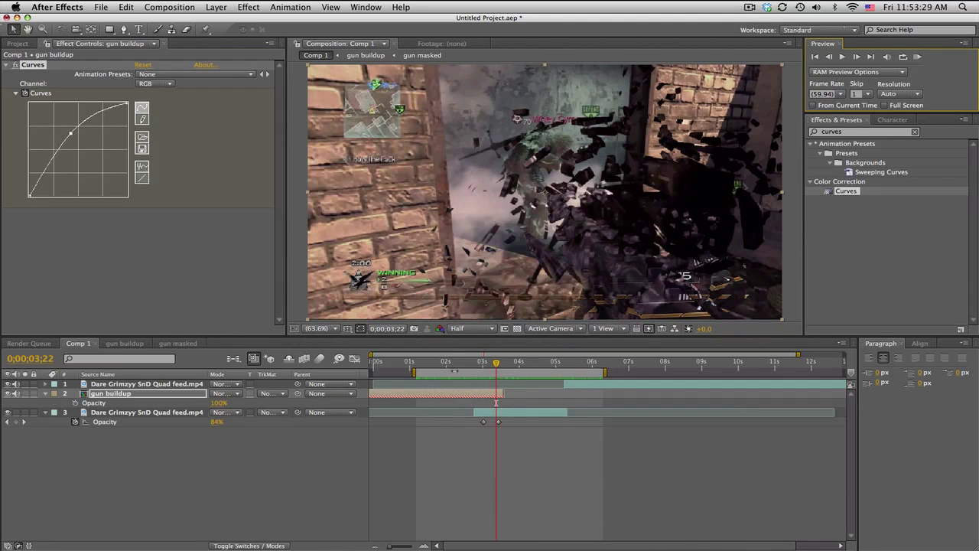
drag(455, 366, 534, 365)
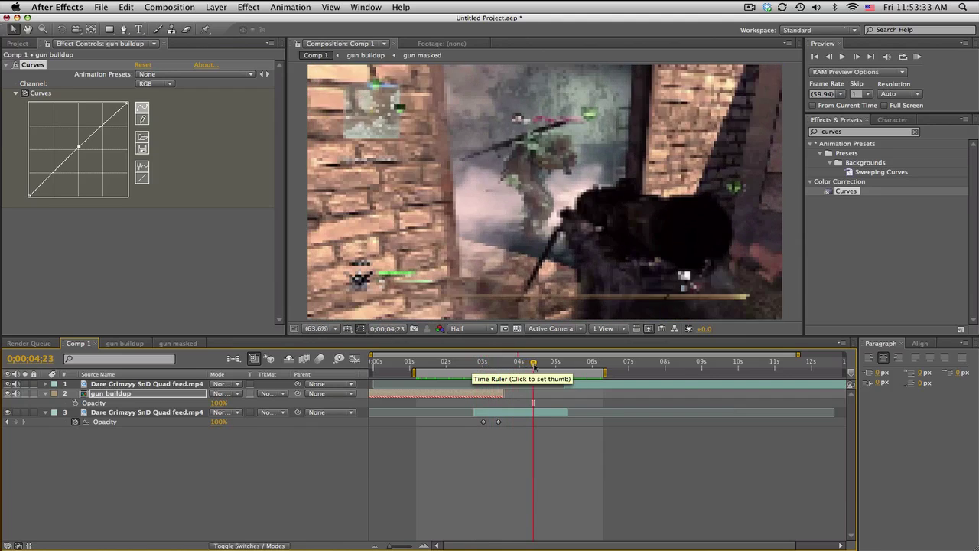
Step: Delete the gun buildup layer, then delete the gun buildup and gun masked comps from the project
key(super+0)
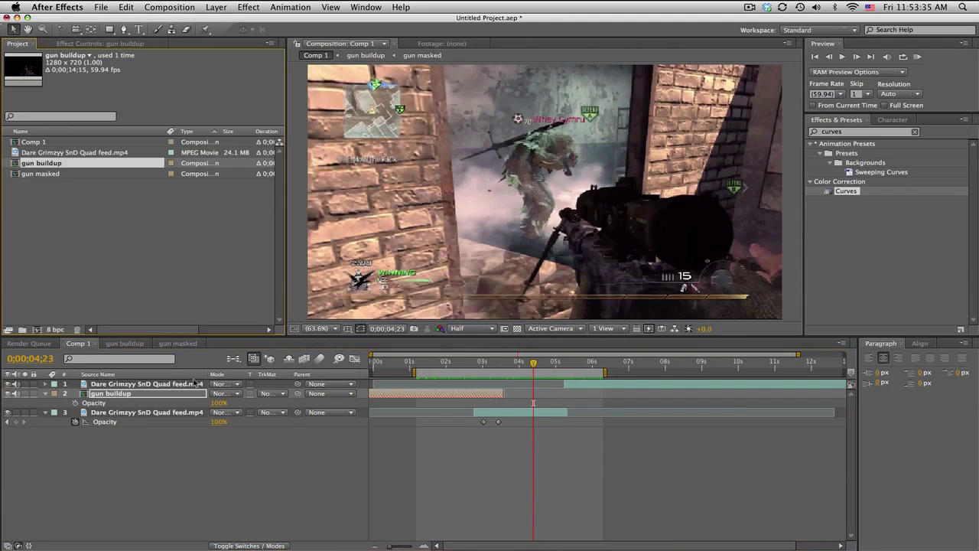
key(Delete)
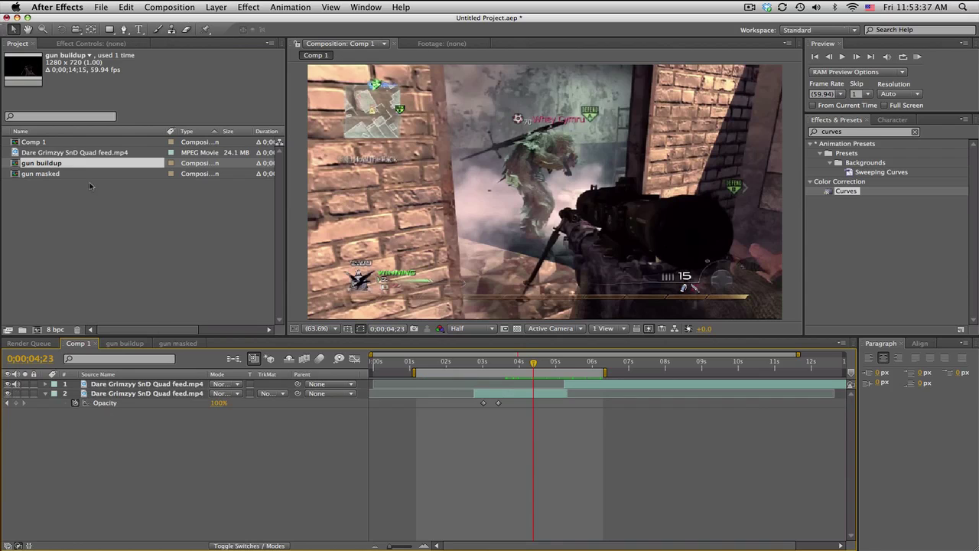
shift+click(51, 174)
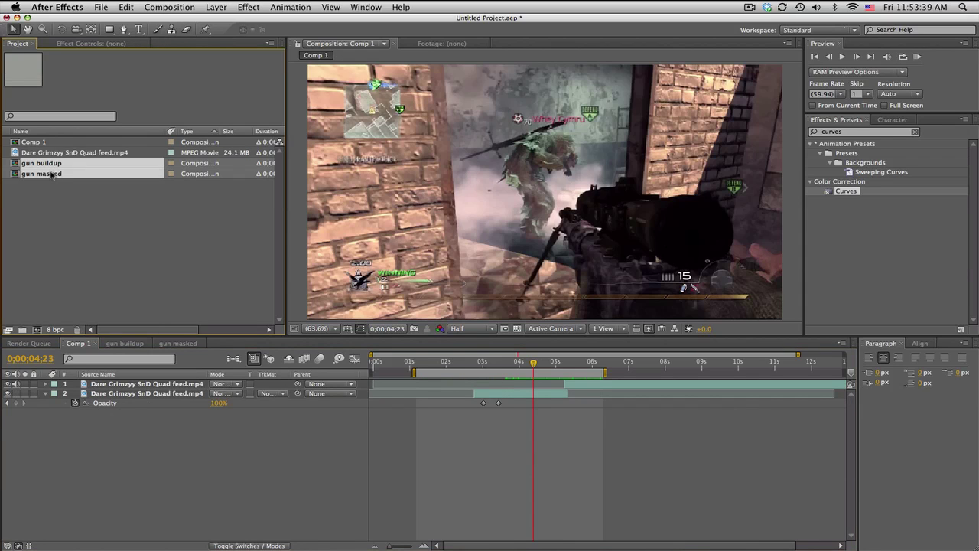
key(Delete)
click(612, 168)
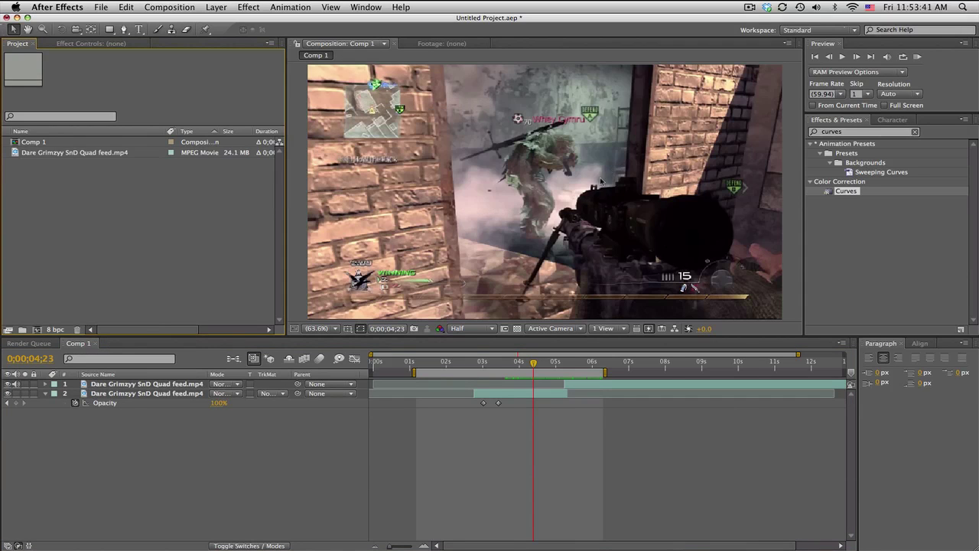
Step: At 2;56, clear the footage's Opacity keyframes and set Opacity to 100%
drag(533, 362, 481, 365)
click(76, 404)
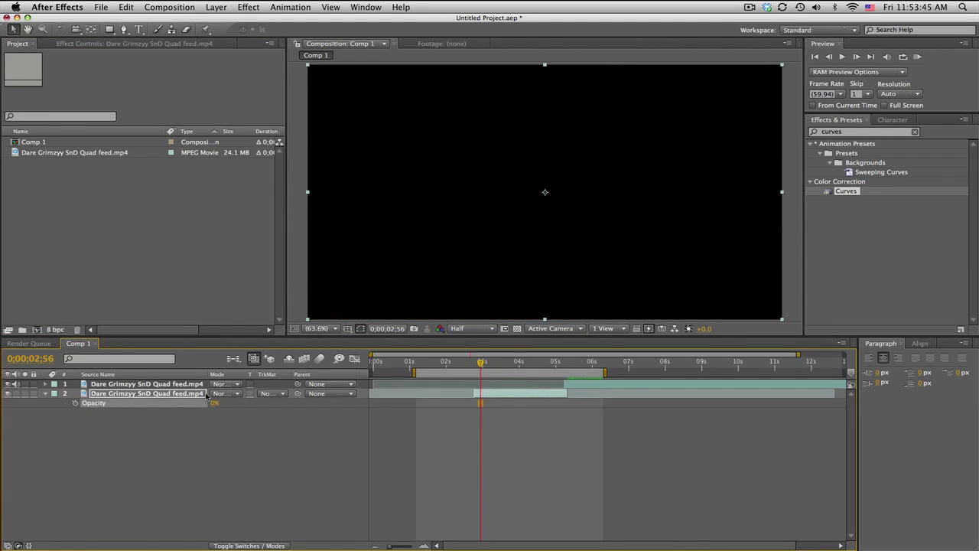
click(211, 405)
text(100)
key(Return)
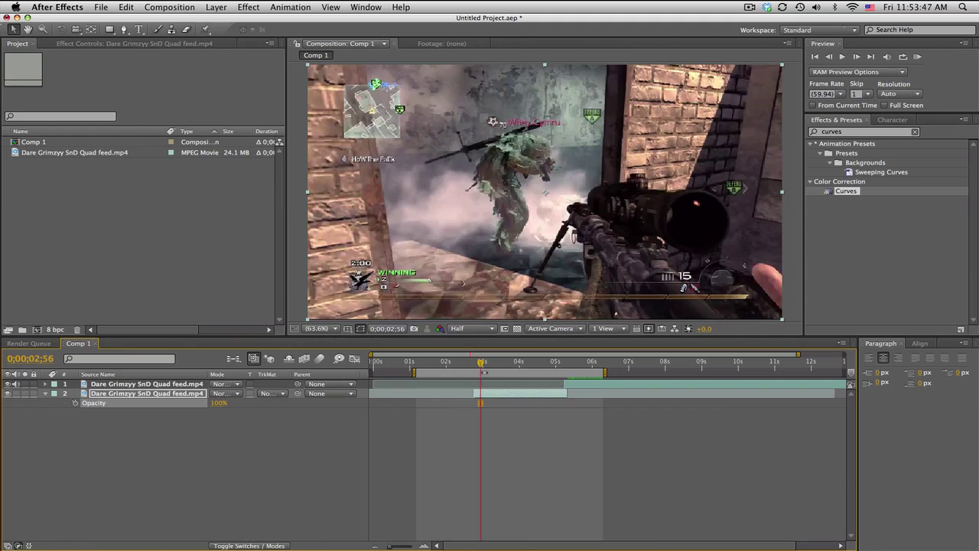
Step: Show the Twixtor Speed % keyframes and scrub between 3;09 and 3;27 to find the slow-motion frame
drag(484, 372, 526, 410)
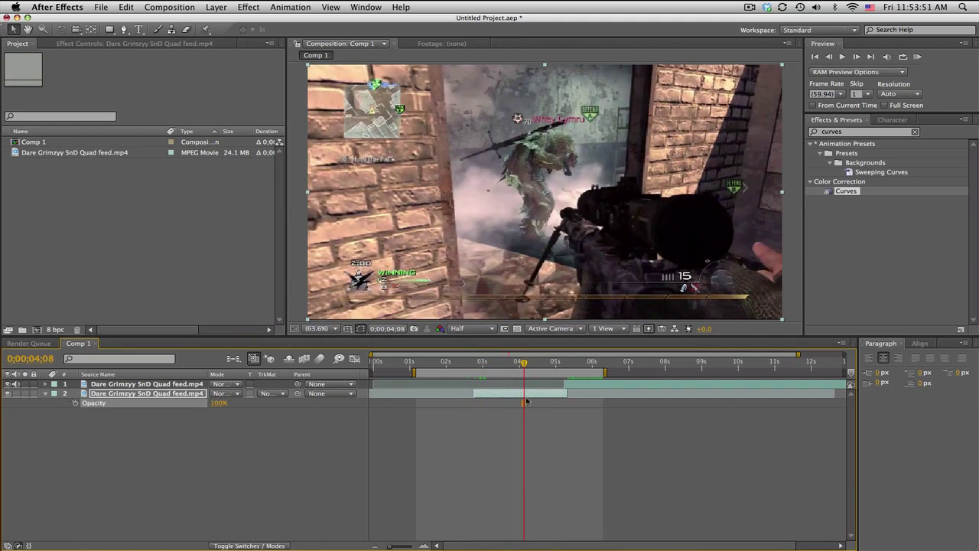
key(u)
drag(523, 363, 578, 365)
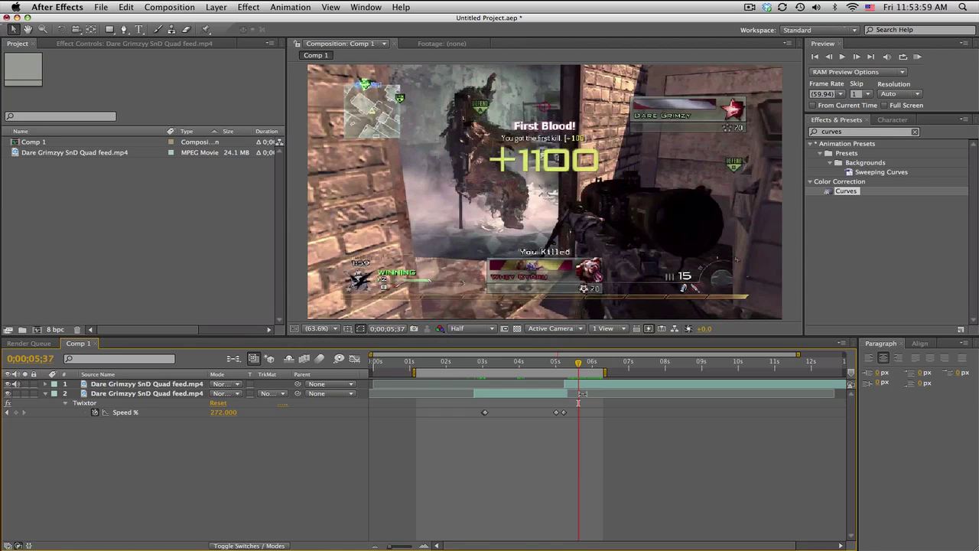
click(486, 364)
drag(487, 362, 499, 364)
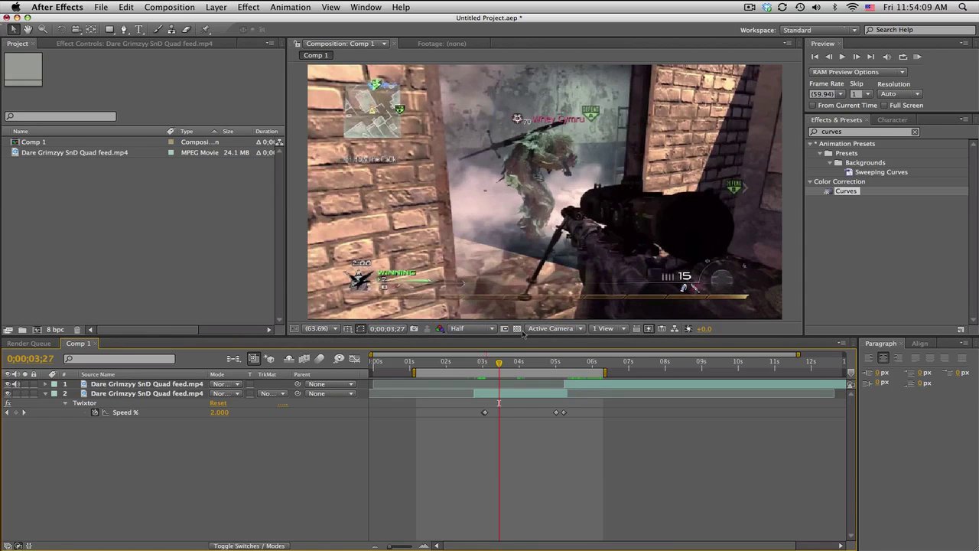
mouse_move(483, 366)
mouse_down()
mouse_move(520, 363)
mouse_move(502, 366)
mouse_up()
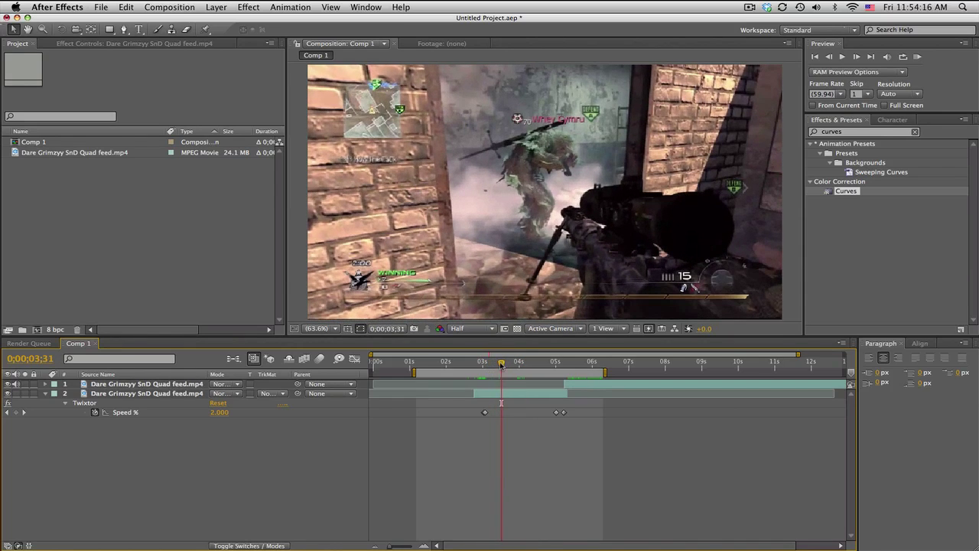
click(197, 395)
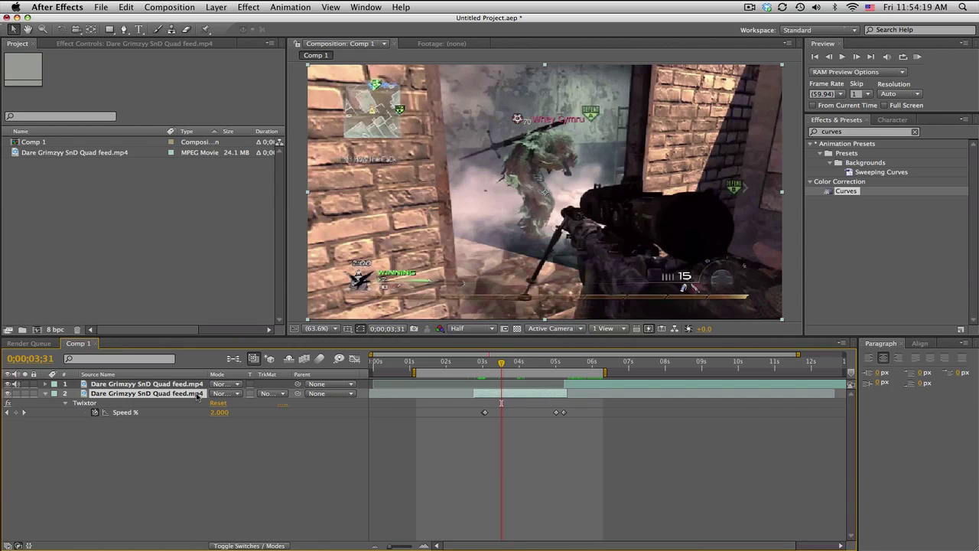
key(super+s)
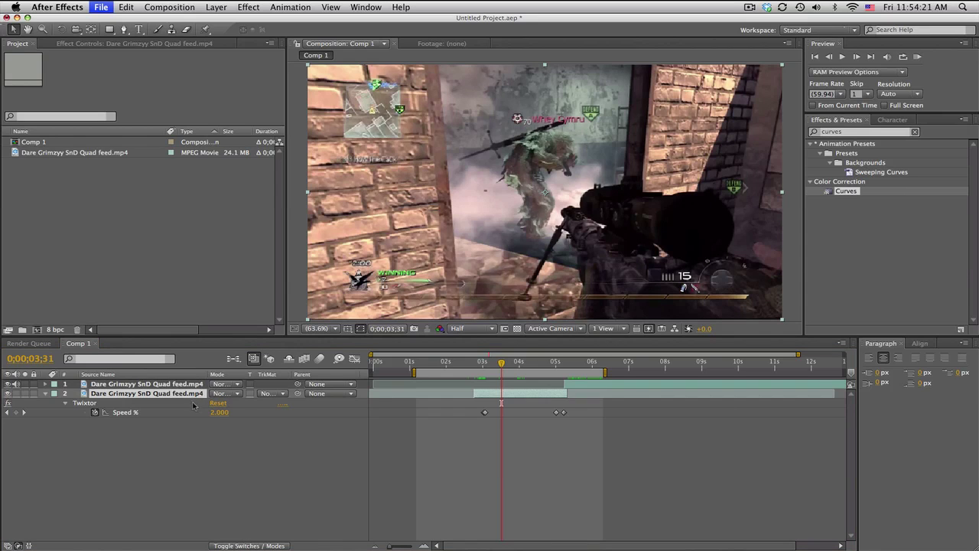
Step: Duplicate the footage layer and delete the Twixtor effect from the upper copy
click(557, 303)
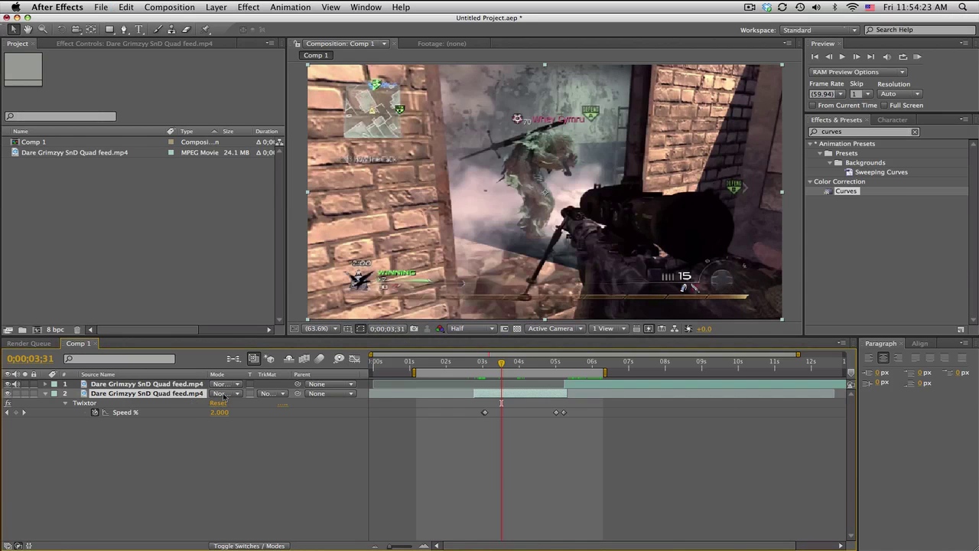
key(super+d)
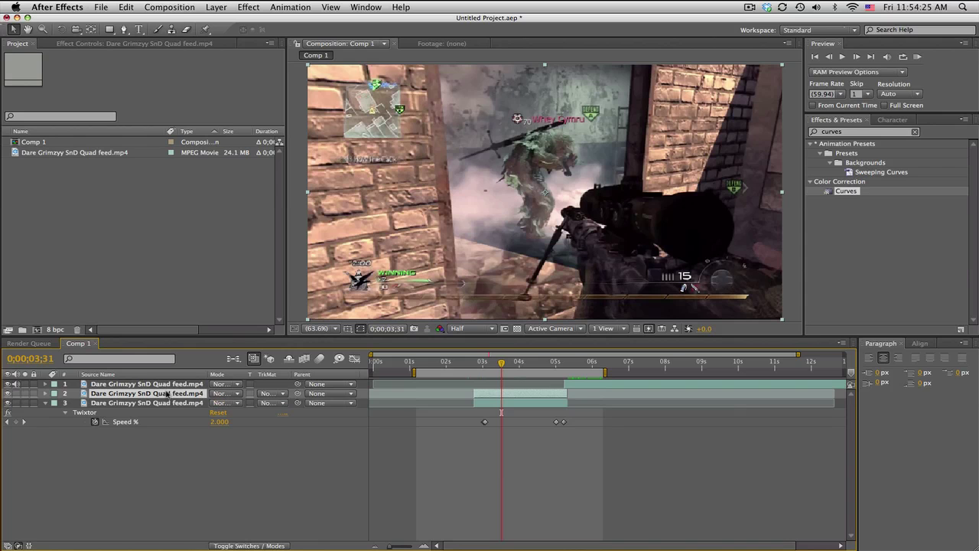
key(u)
click(107, 405)
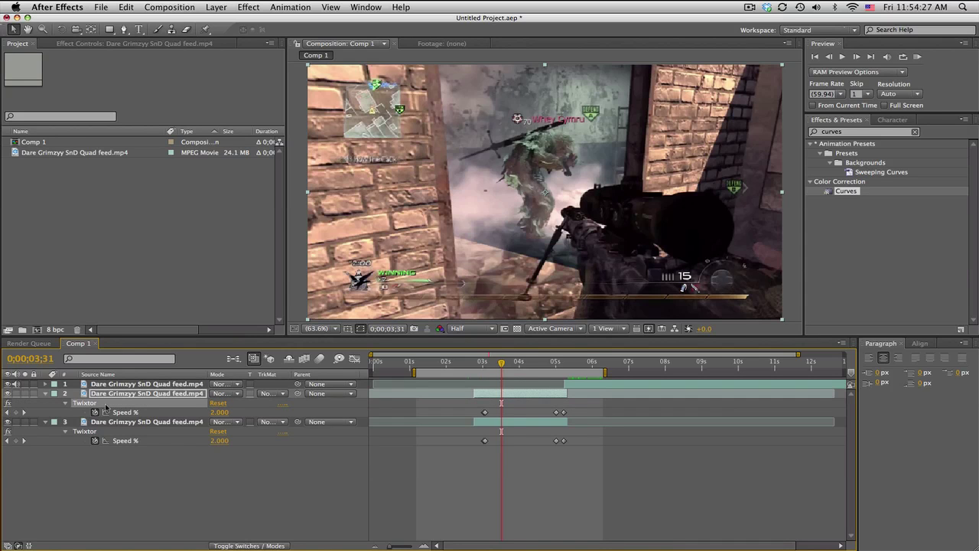
key(Delete)
drag(502, 362, 484, 364)
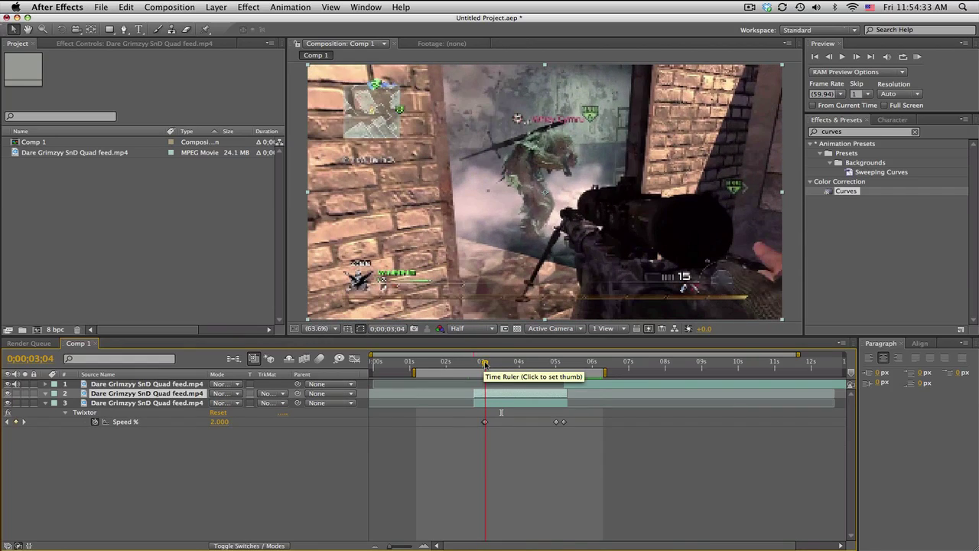
click(7, 394)
click(8, 393)
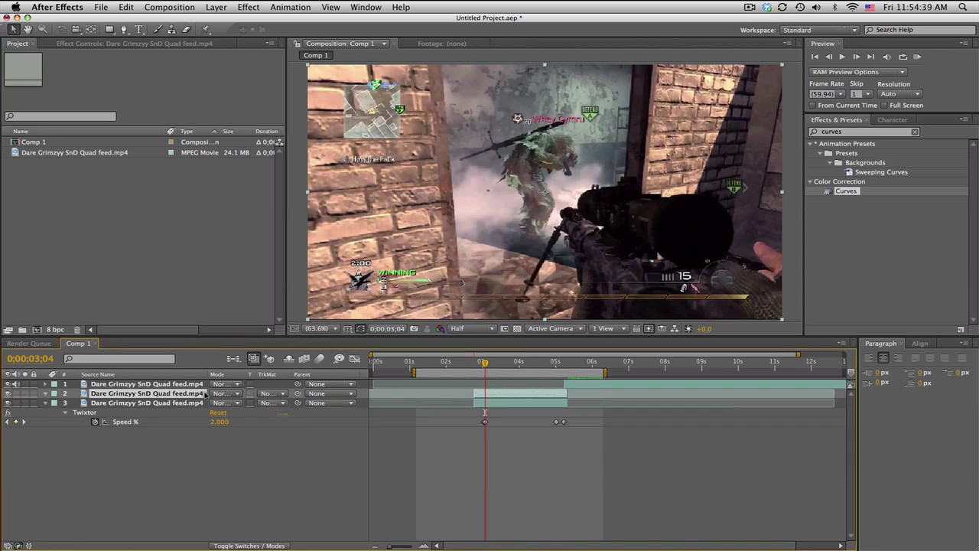
Step: Freeze layer 2 on the current frame with Time > Freeze Frame
right_click(152, 395)
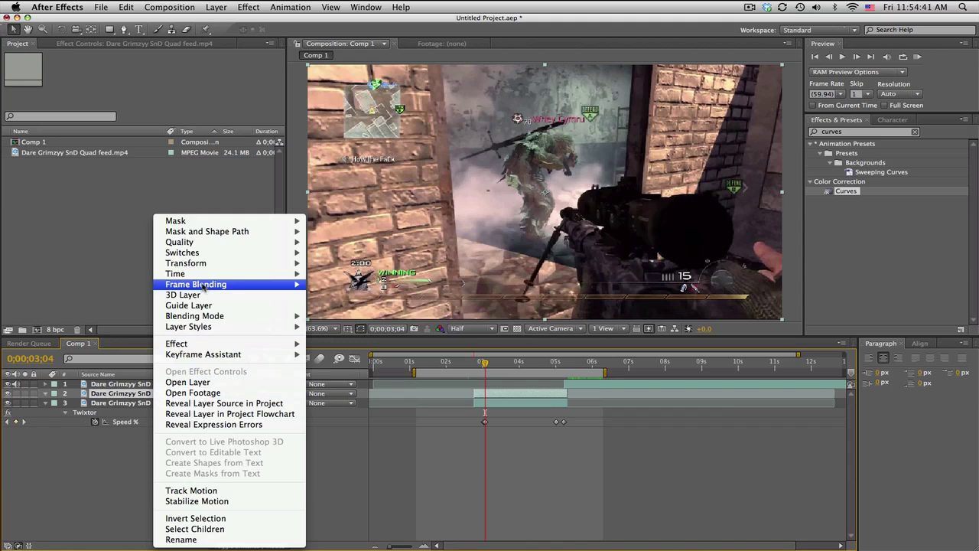
mouse_move(200, 273)
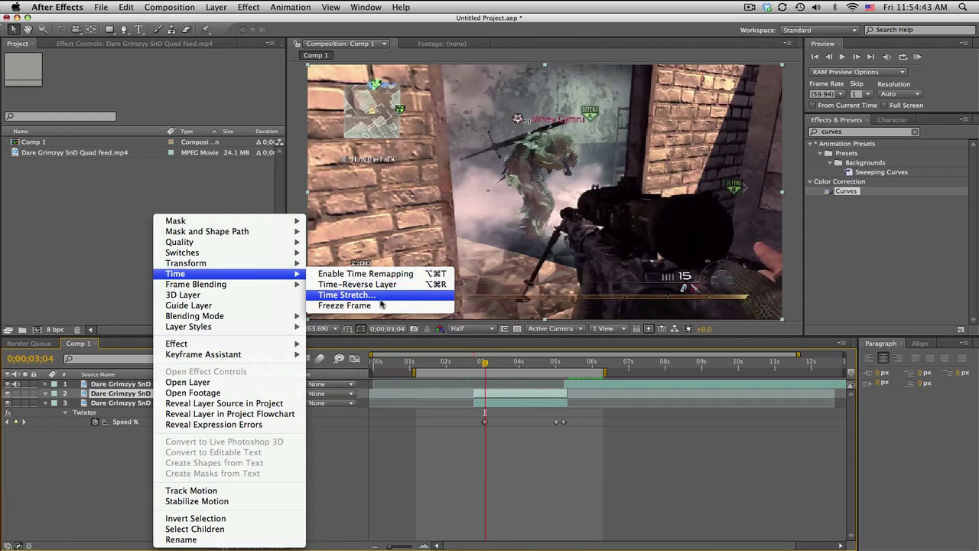
click(344, 306)
drag(485, 361, 505, 365)
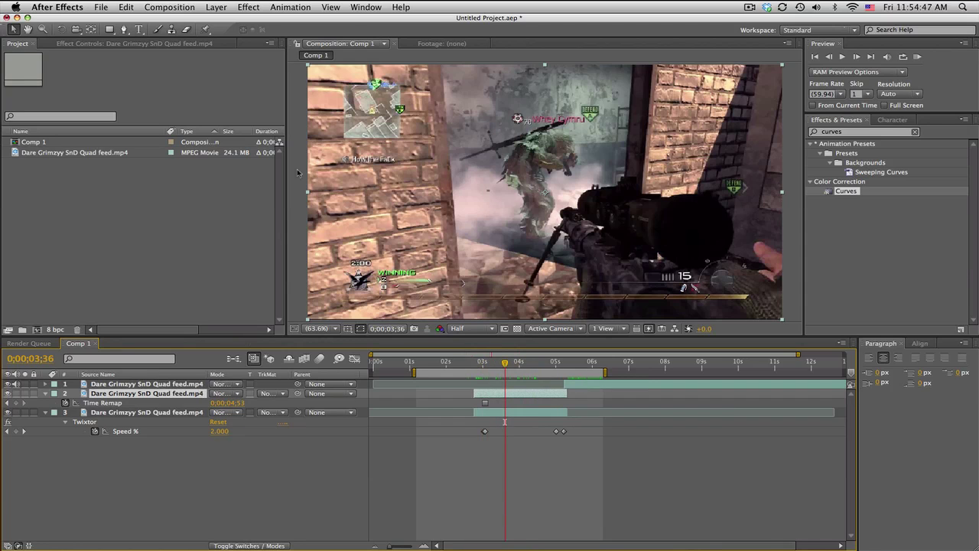
Step: Pre-compose layer 2 into a new comp named gun buildup
click(217, 7)
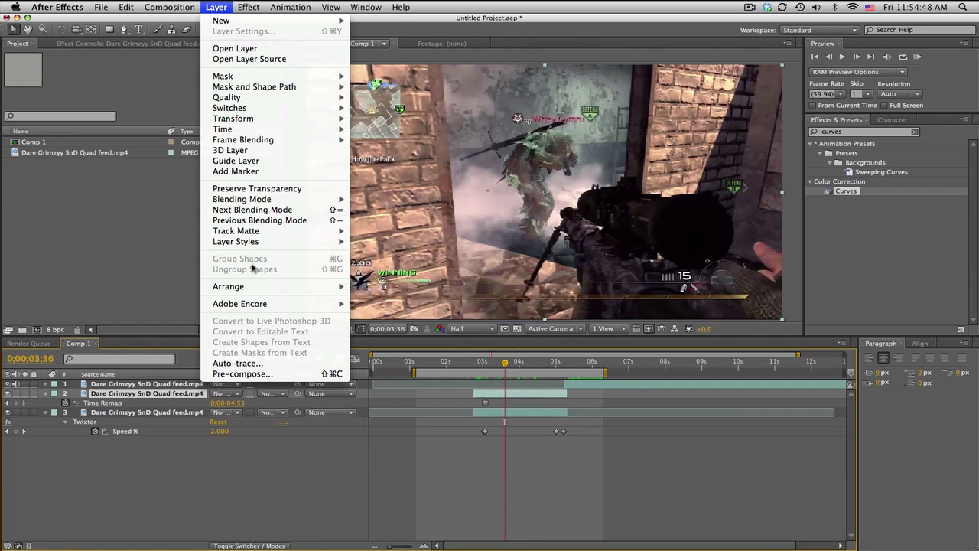
click(247, 375)
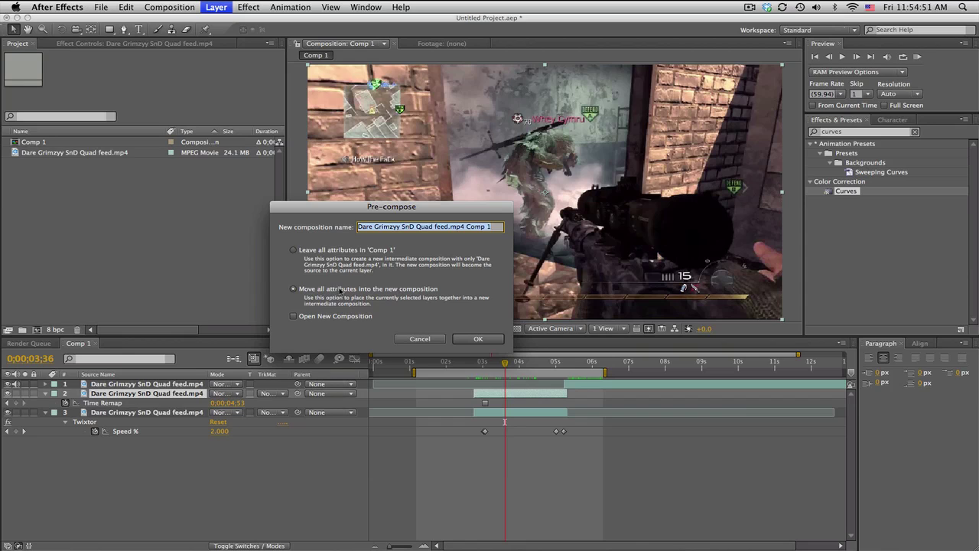
text(gun buildup)
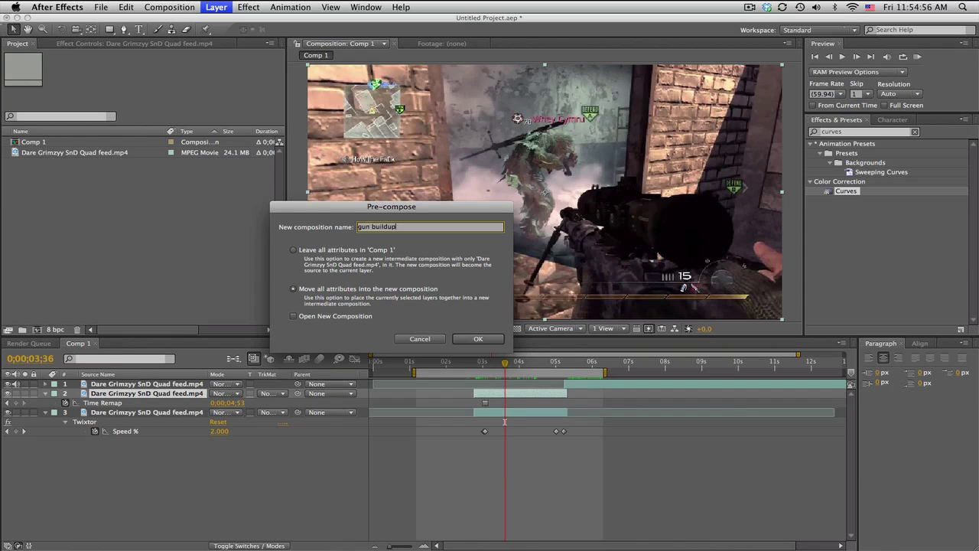
key(Return)
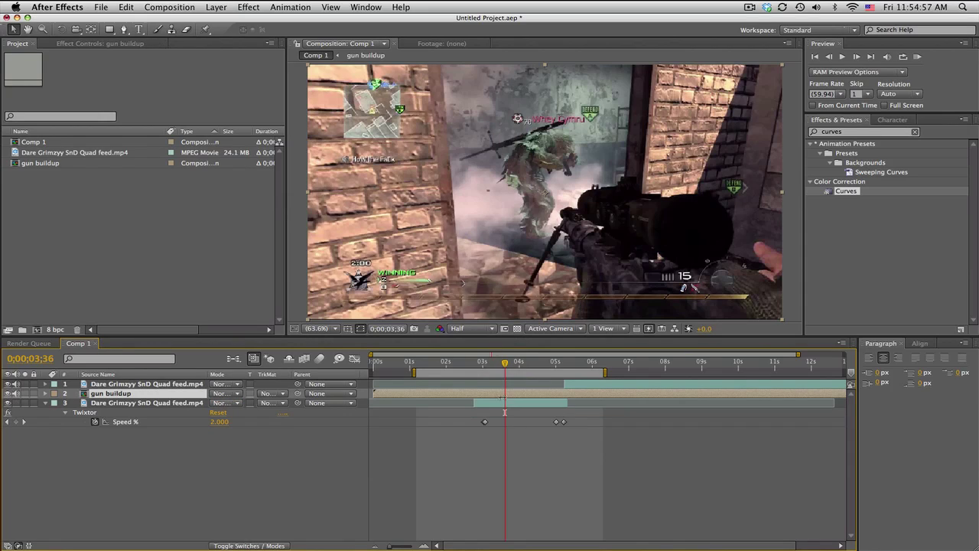
Step: In gun buildup, start the footage at the comp's beginning, park near 2;26, and preview at Full resolution
double_click(503, 395)
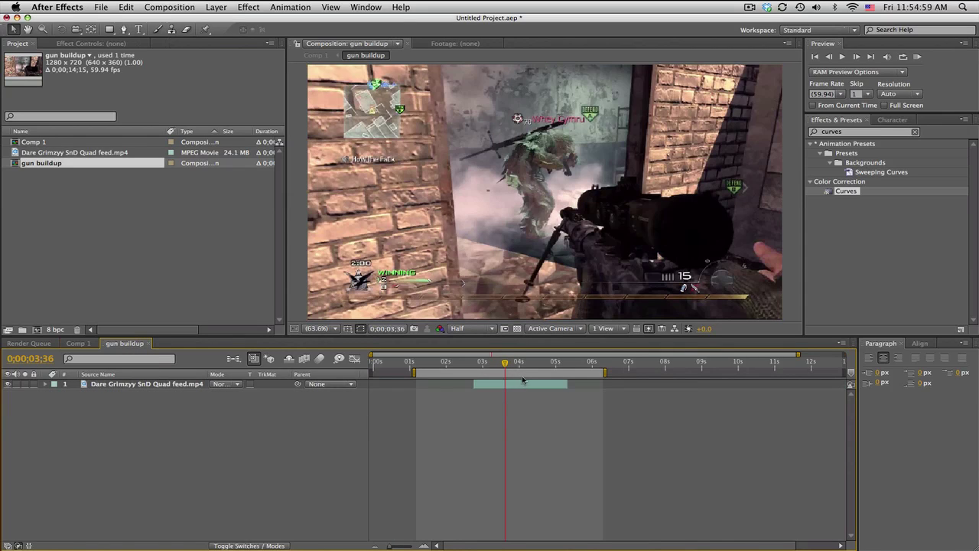
drag(525, 384, 831, 383)
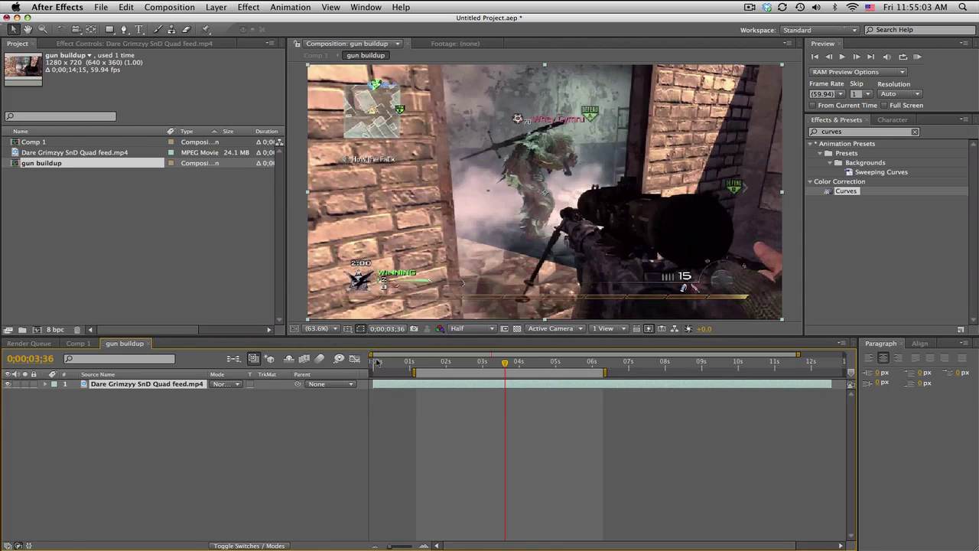
drag(490, 355, 460, 356)
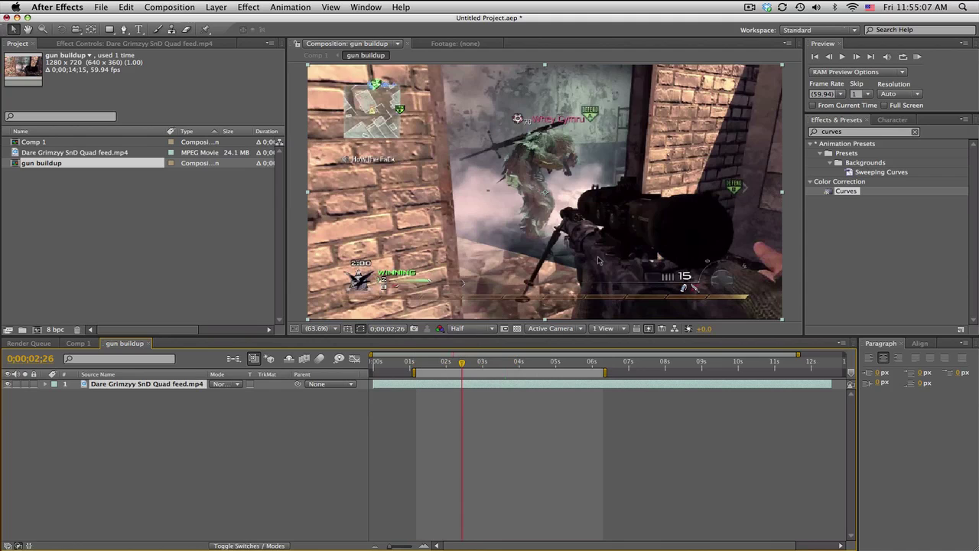
click(477, 329)
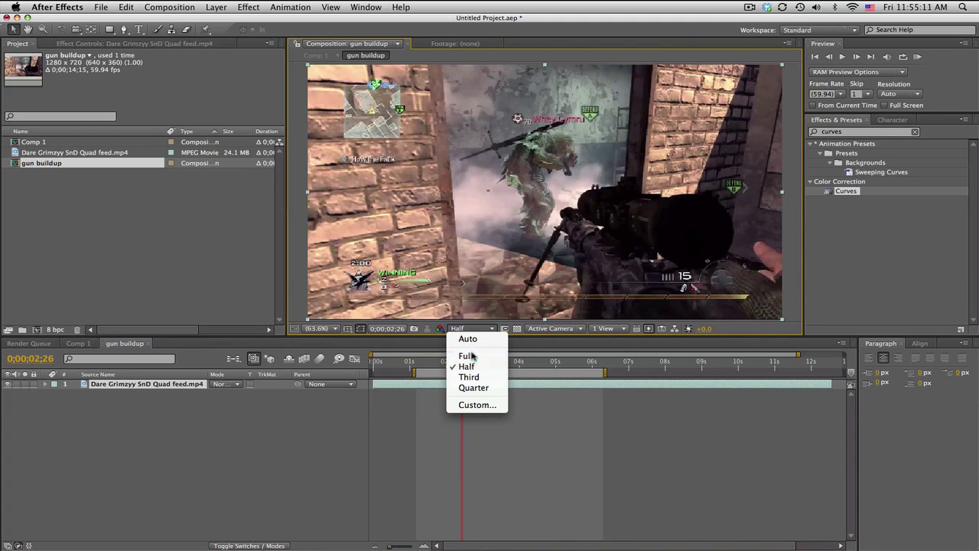
click(473, 356)
drag(575, 227, 500, 201)
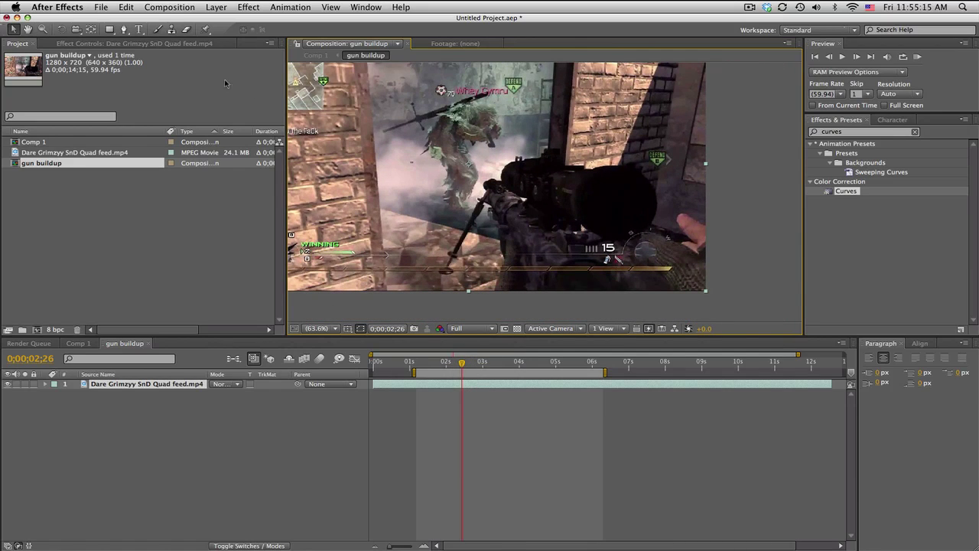
Step: Begin a Pen-tool mask around the rifle, tracing both bipod legs
click(124, 29)
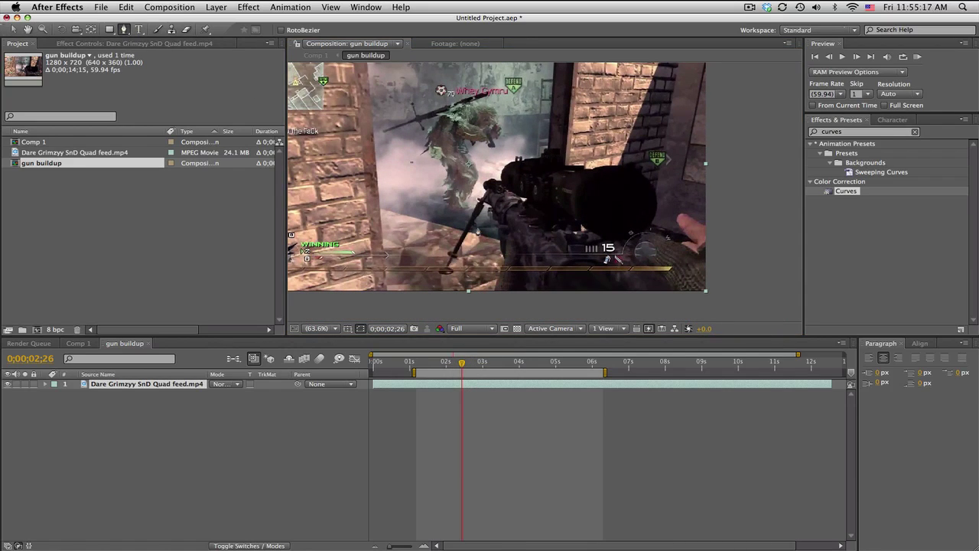
click(494, 292)
click(504, 255)
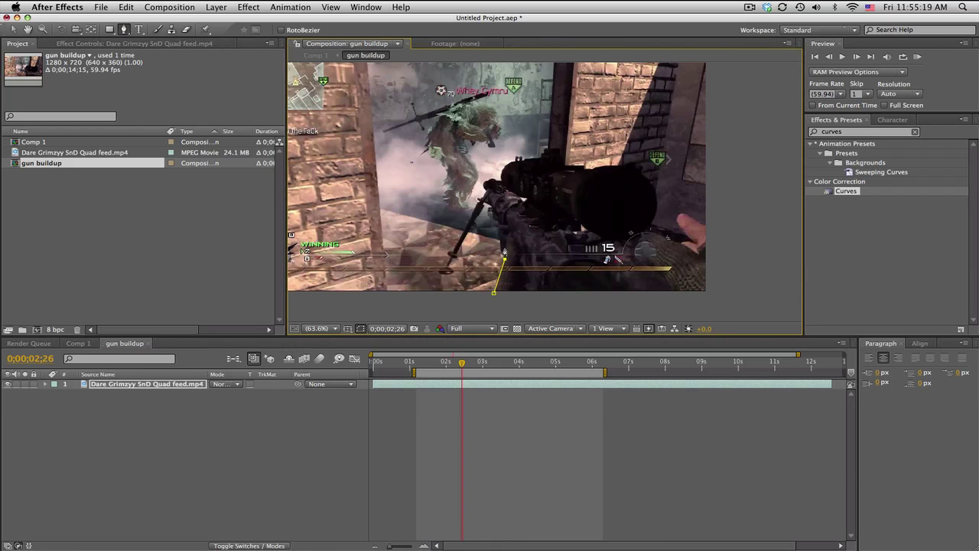
click(496, 227)
click(490, 209)
click(457, 251)
click(439, 269)
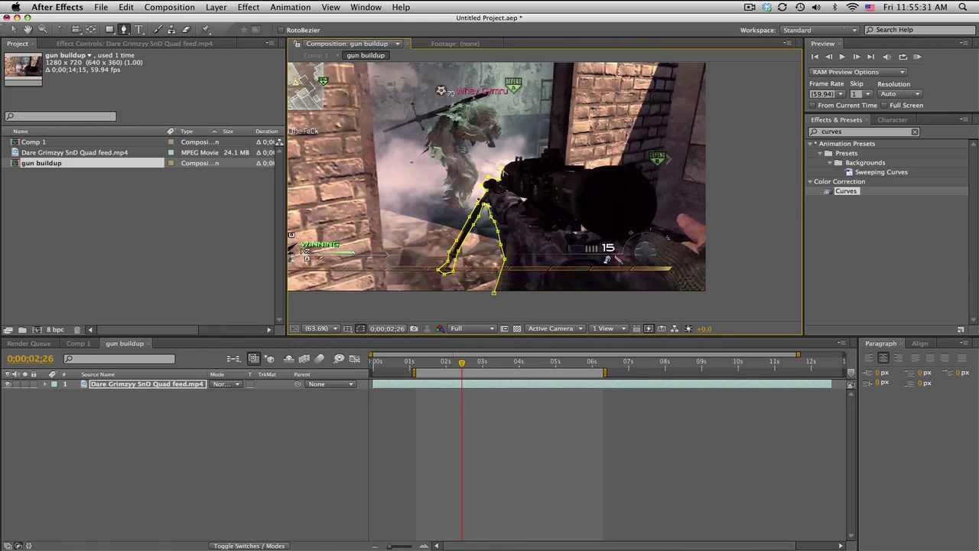
Step: Continue the mask around the scope and the gun's lower body, closing it at the bipod foot
click(545, 155)
click(565, 163)
click(614, 162)
click(645, 163)
click(657, 185)
click(658, 213)
click(650, 230)
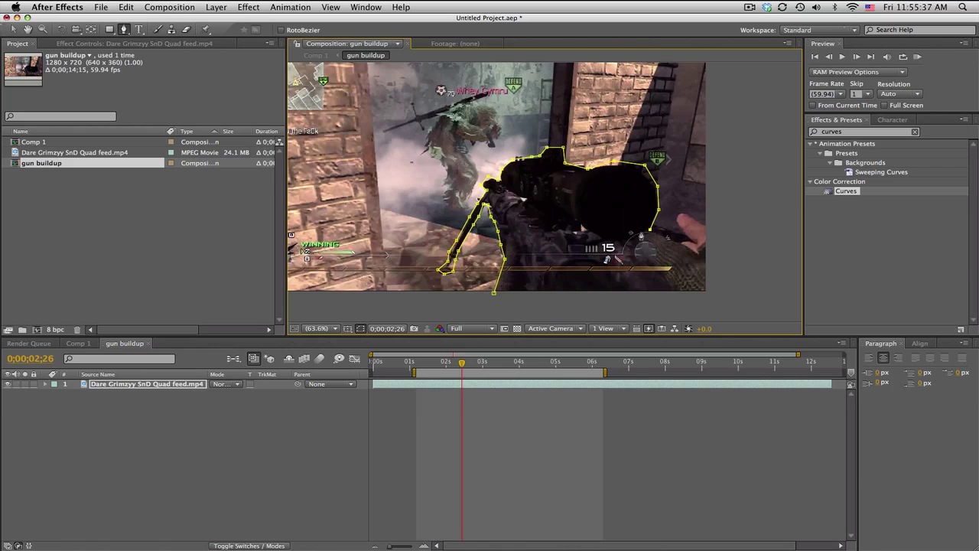
click(611, 245)
click(582, 225)
click(576, 236)
click(591, 249)
click(612, 268)
click(625, 292)
click(605, 306)
click(508, 307)
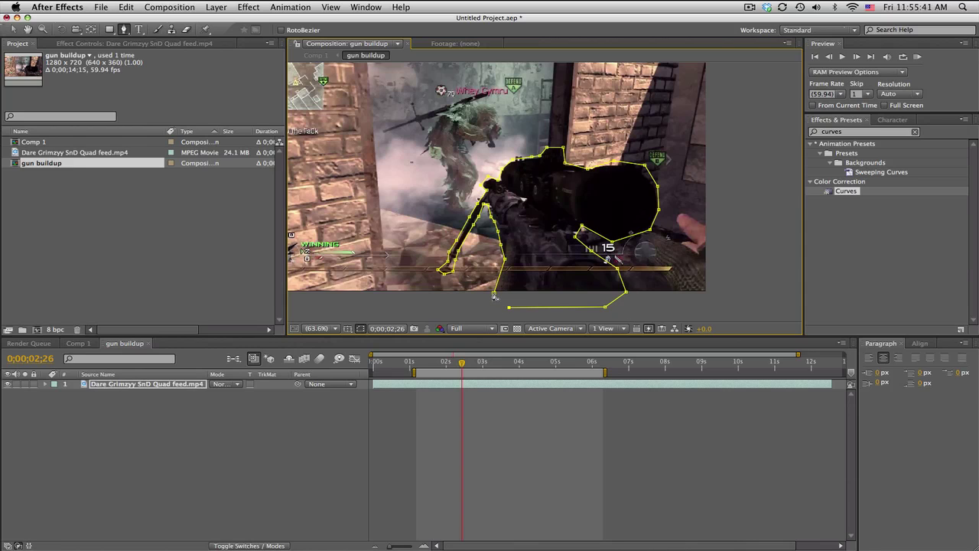
click(494, 293)
Step: Check the cut-out gun, then pre-compose the masked layer with the name 'gun masked'
click(421, 452)
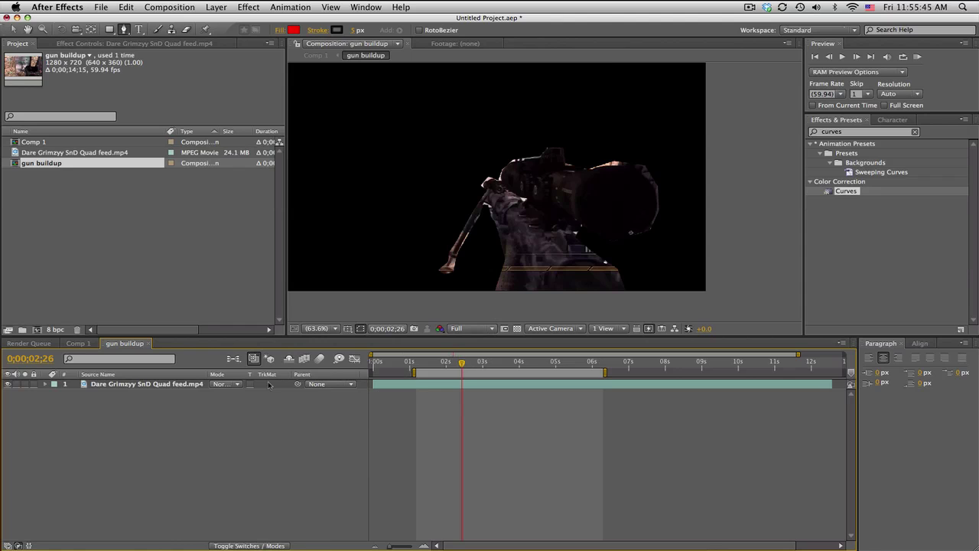
click(190, 385)
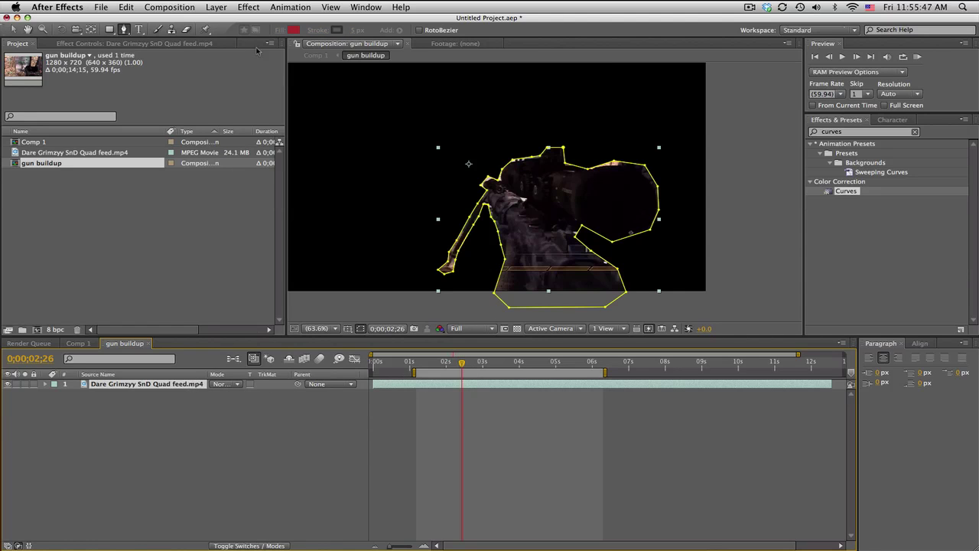
click(216, 7)
click(255, 374)
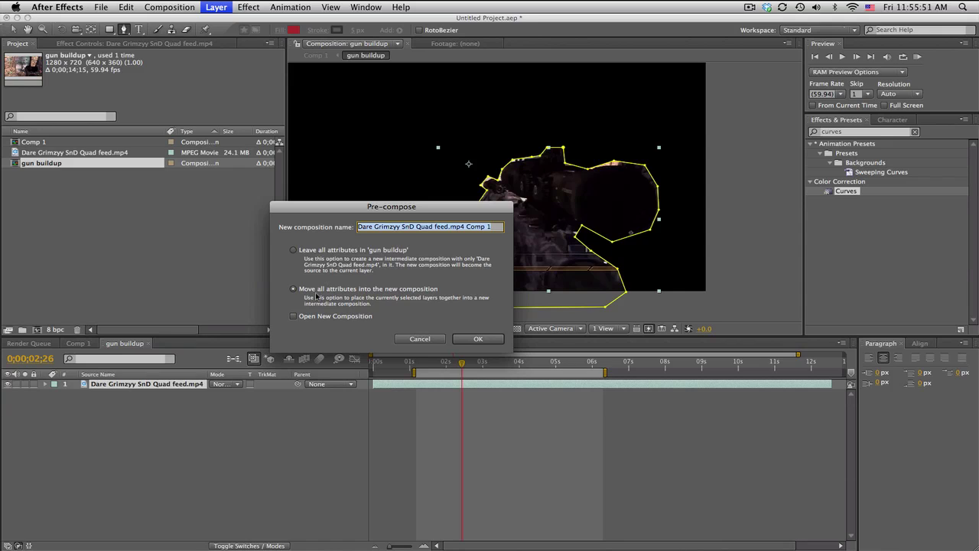
text(gun mask)
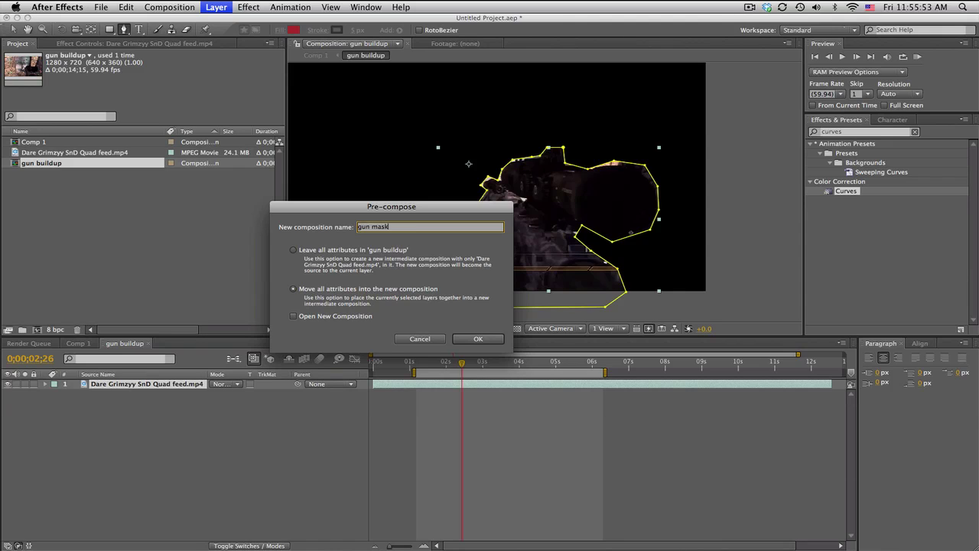
text(ed)
Step: Create the gun masked precomp, preview its masked rifle, and return to gun buildup at 0;00;03;47
key(Return)
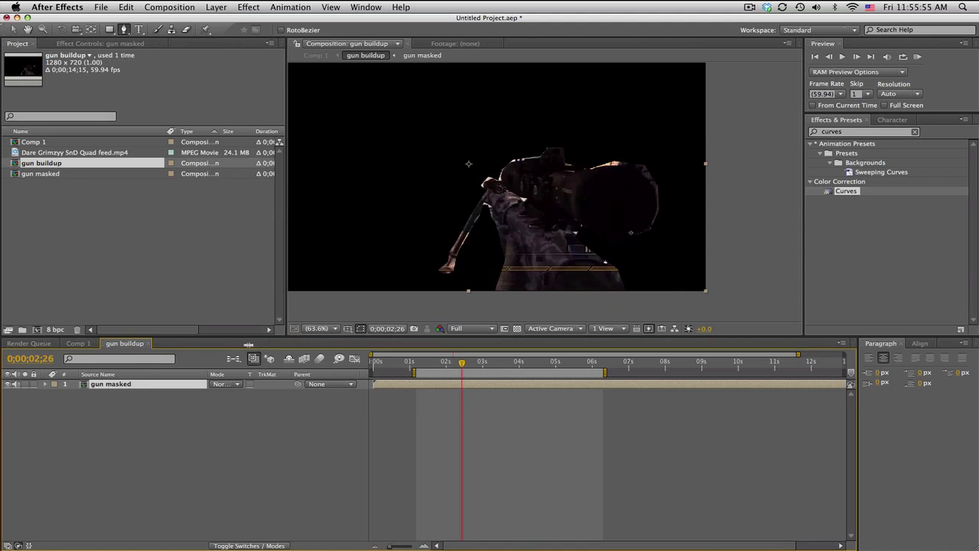
double_click(141, 383)
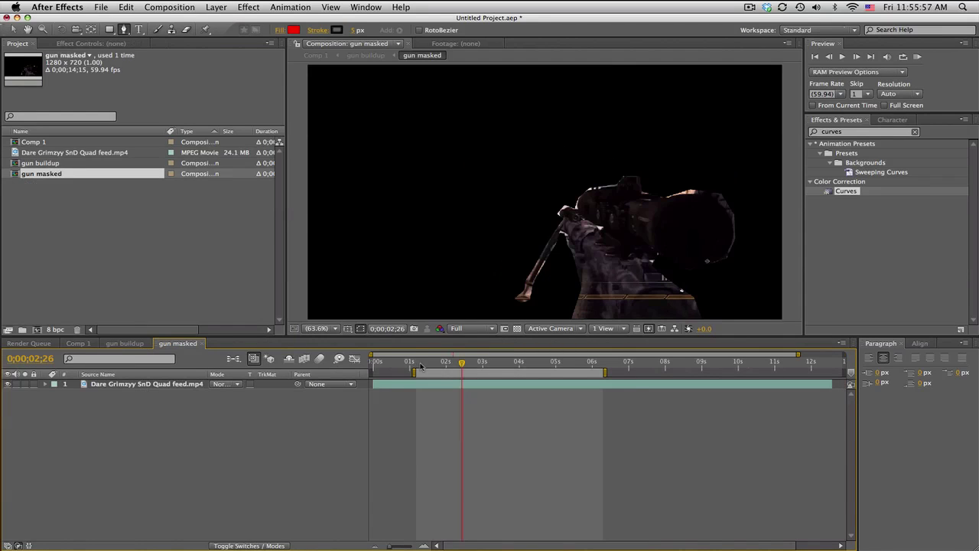
drag(494, 355, 725, 359)
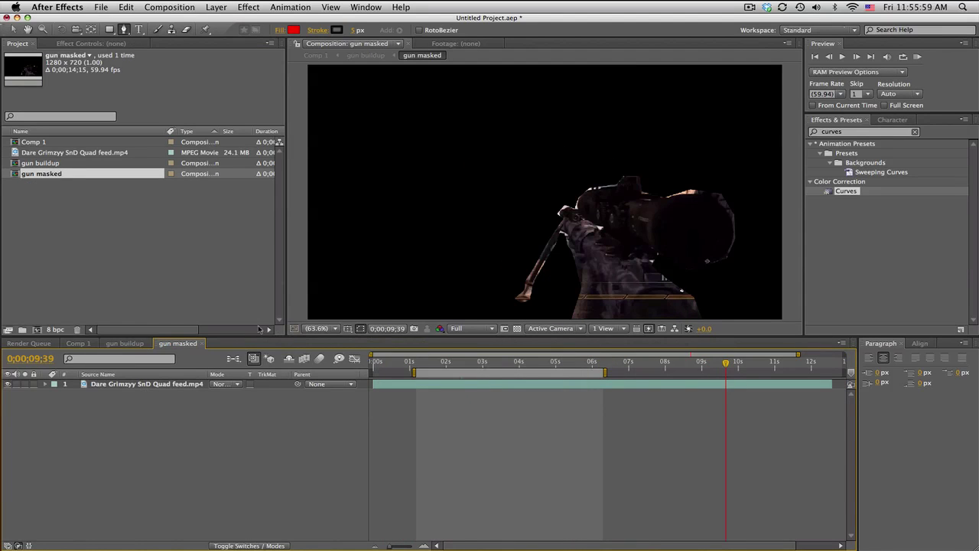
click(123, 342)
drag(487, 360, 511, 362)
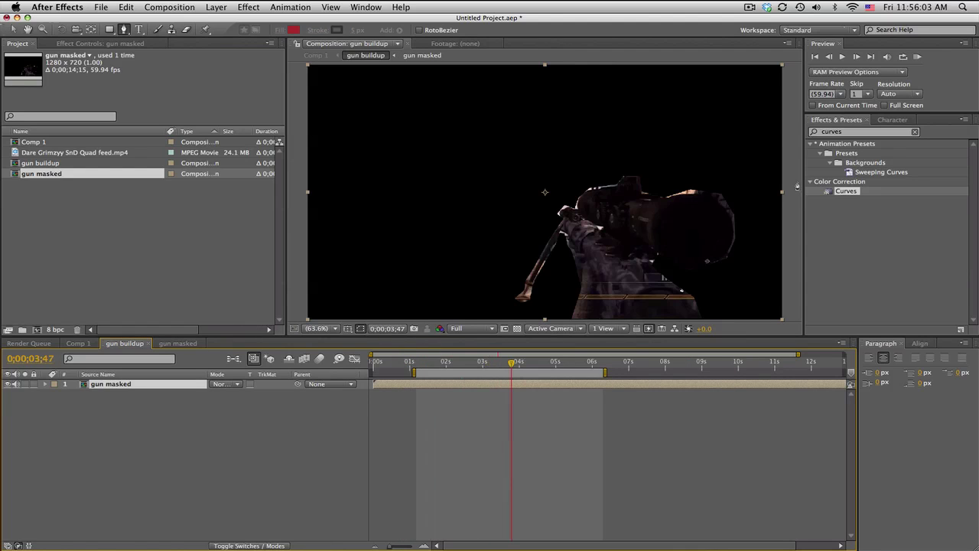
Step: Apply Shatter to the gun masked layer and set its View to Rendered
click(849, 131)
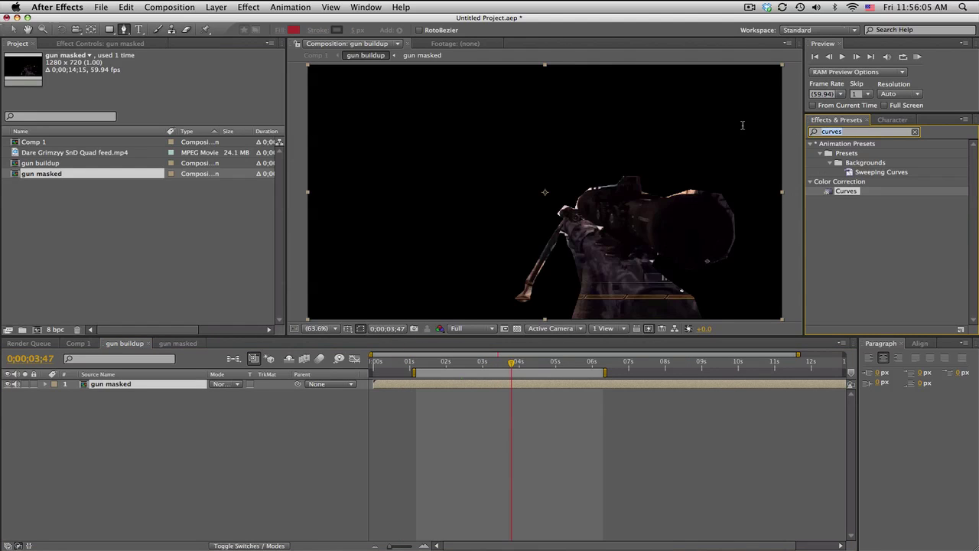
text(shatt)
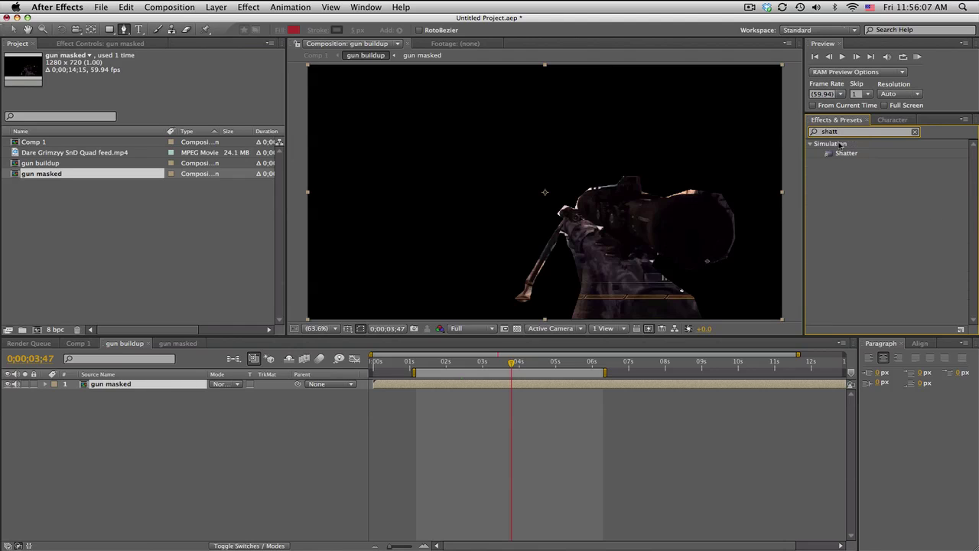
drag(846, 153, 161, 386)
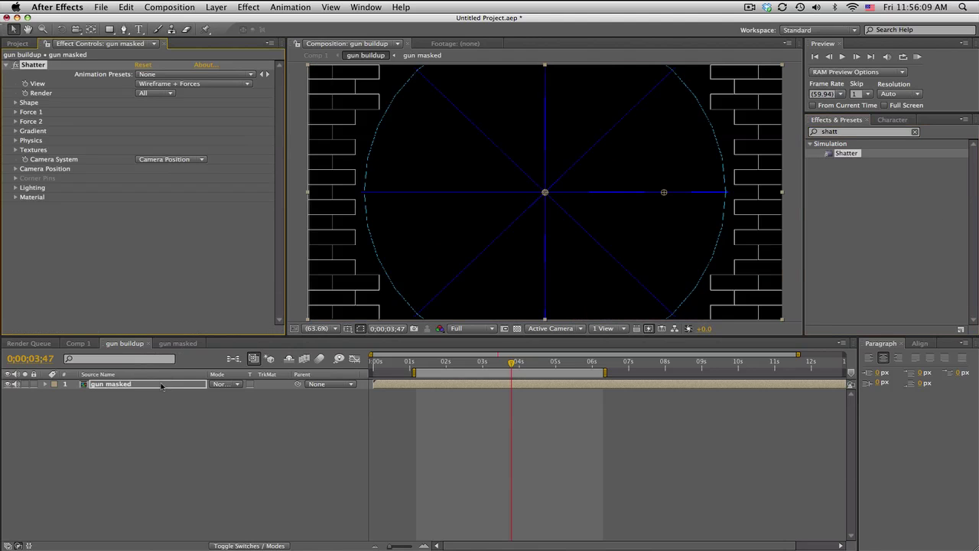
drag(463, 366, 376, 367)
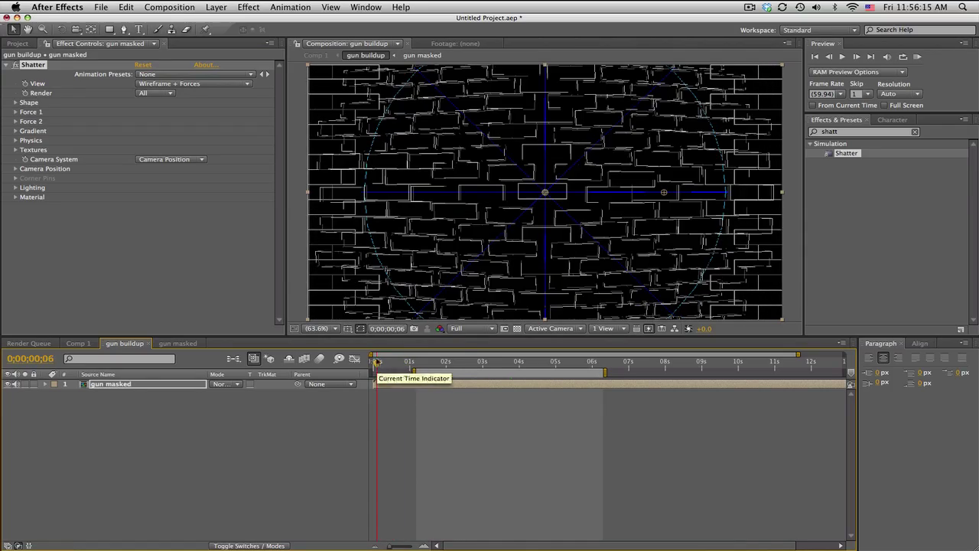
click(189, 84)
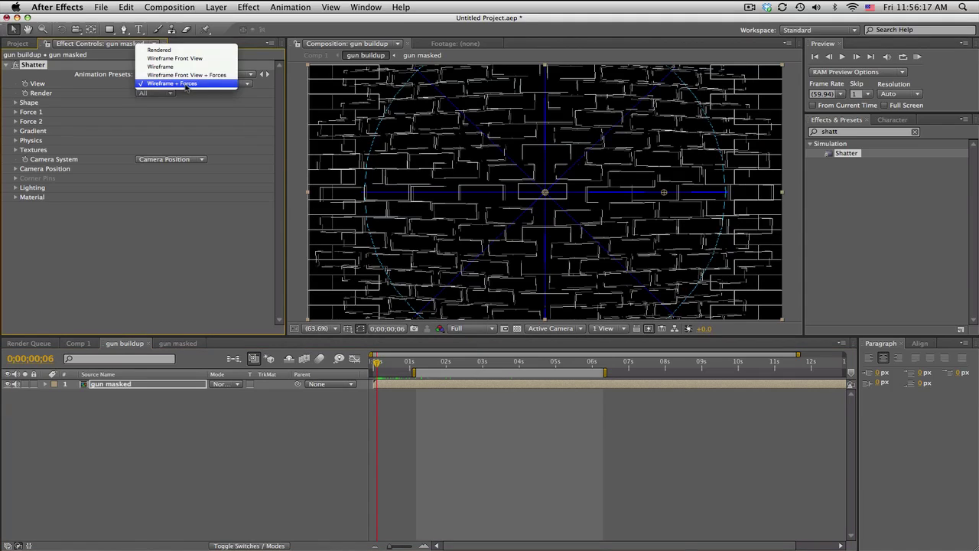
click(176, 50)
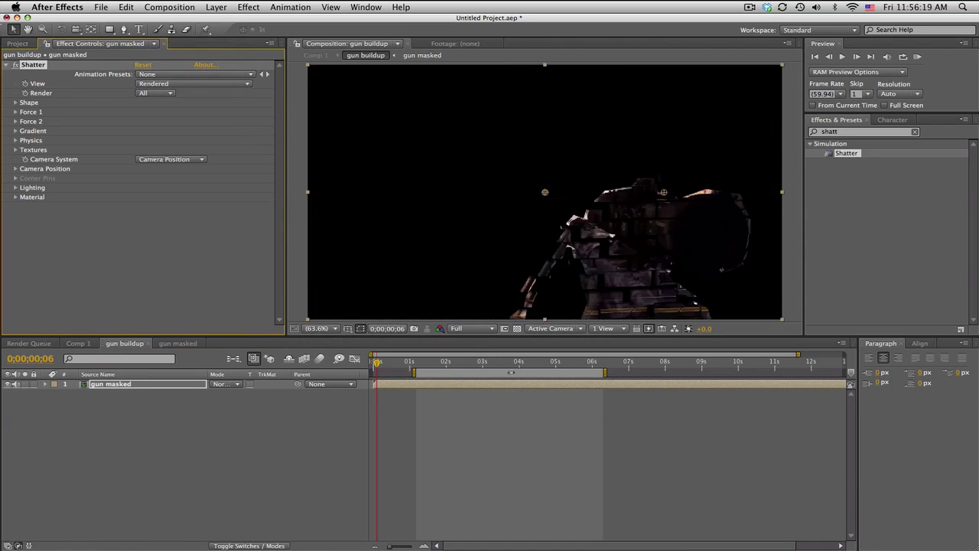
mouse_move(378, 364)
mouse_down()
mouse_move(388, 365)
mouse_move(376, 363)
mouse_up()
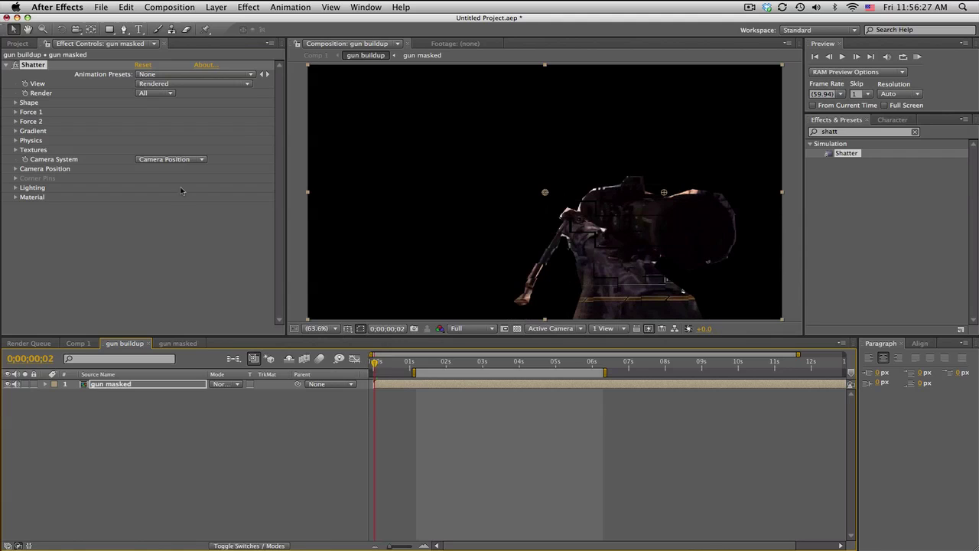
Step: Change Shatter's Shape Pattern from Bricks to Glass and preview the shards
click(15, 102)
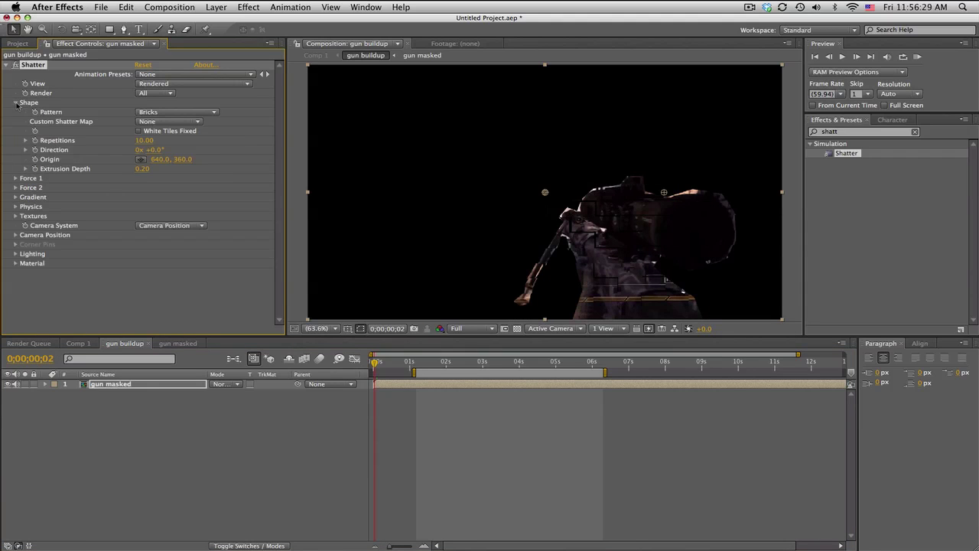
click(191, 113)
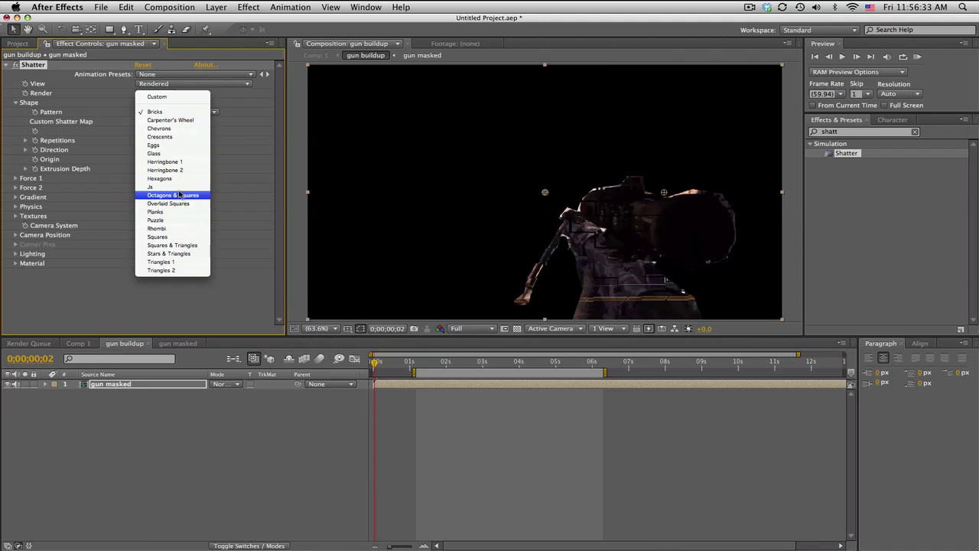
click(162, 156)
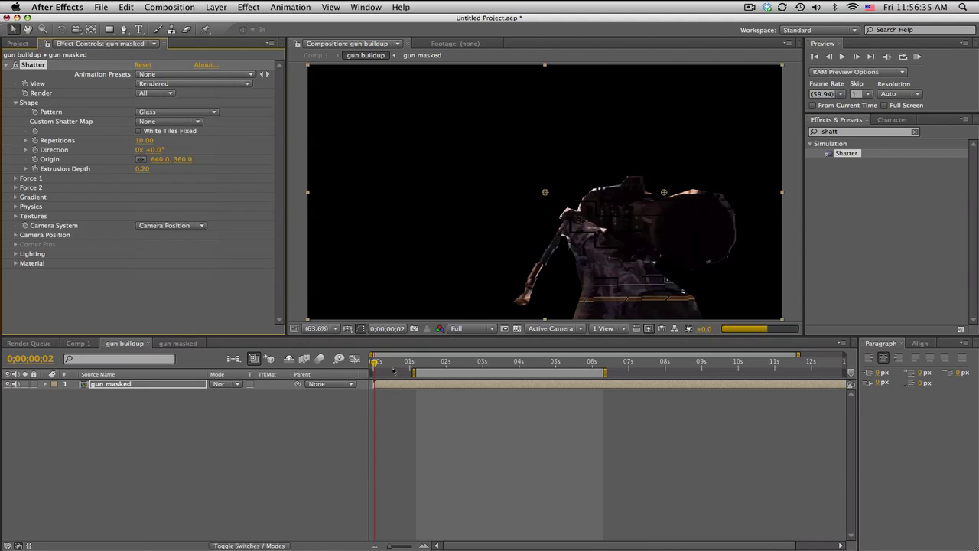
mouse_move(374, 361)
mouse_down()
mouse_move(382, 362)
mouse_move(374, 358)
mouse_up()
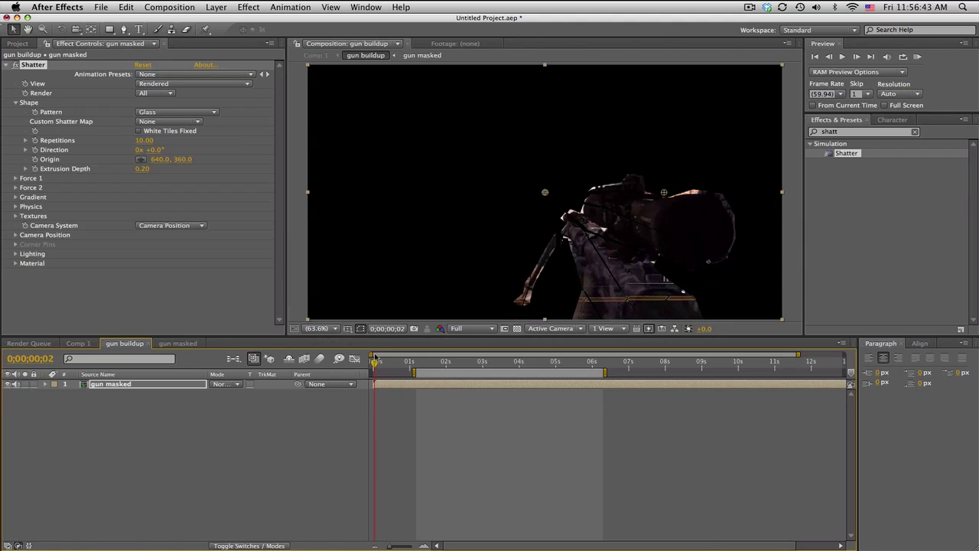
Step: Place Shatter's Force 1 position on the gun at 856.8, 559.7 and scrub to preview the burst
click(15, 179)
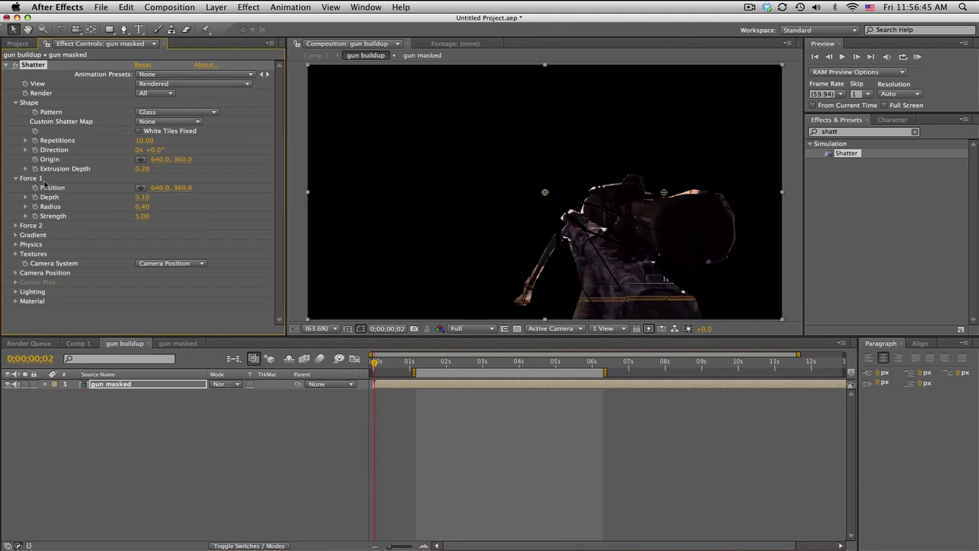
click(139, 189)
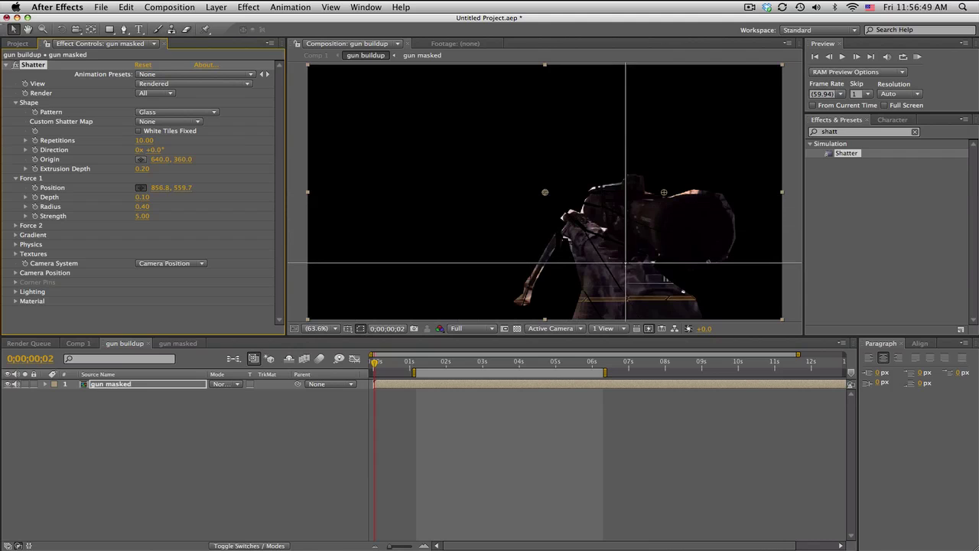
click(626, 266)
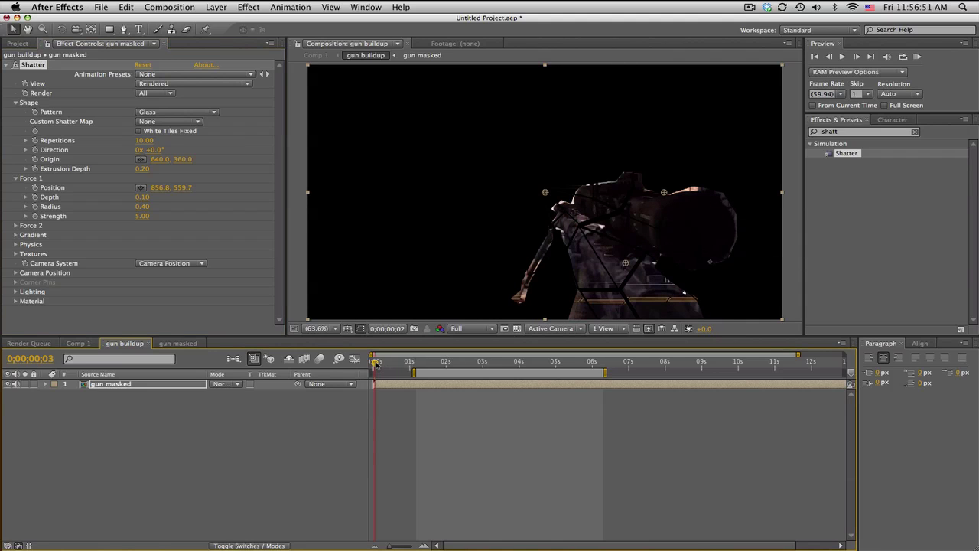
mouse_move(376, 364)
mouse_down()
mouse_move(429, 364)
mouse_move(377, 363)
mouse_up()
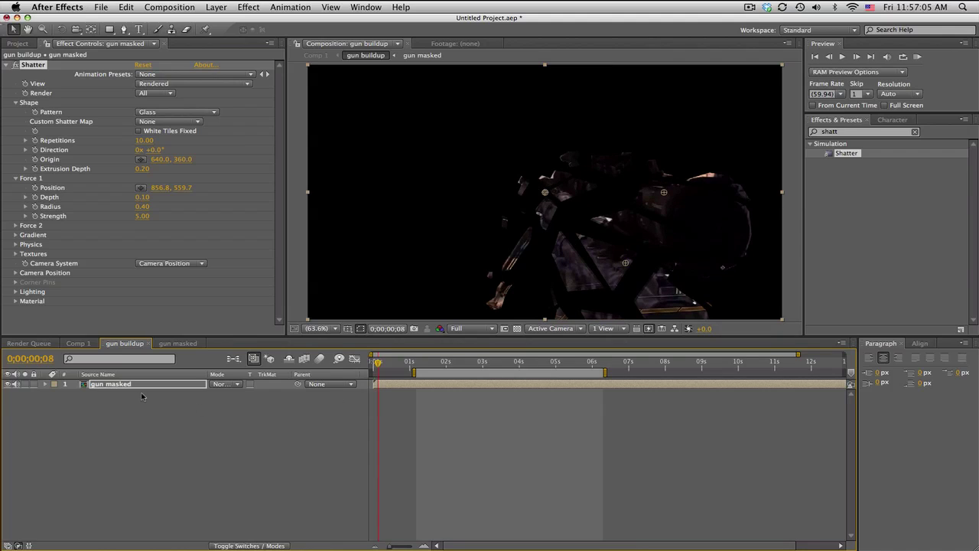
key(Return)
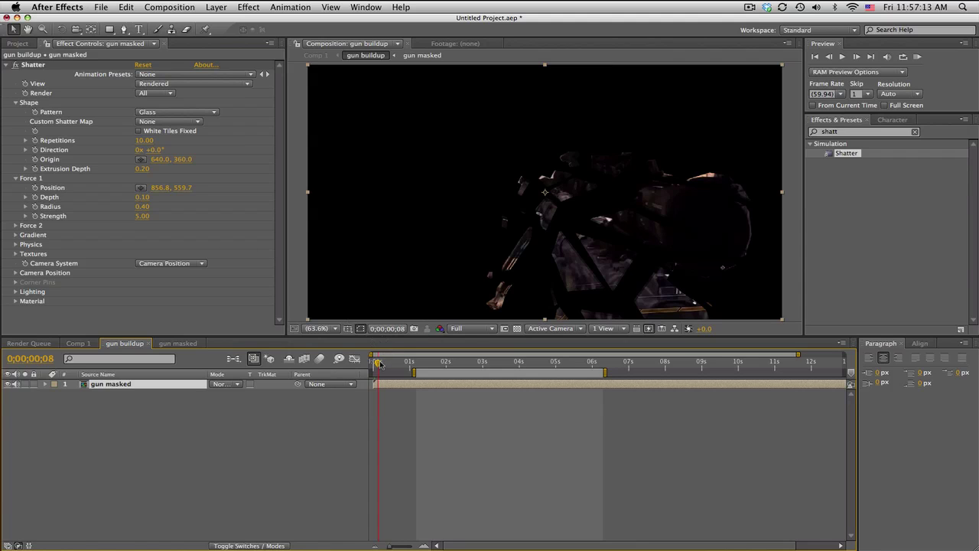
mouse_move(378, 364)
mouse_down()
mouse_move(459, 365)
mouse_move(373, 369)
mouse_up()
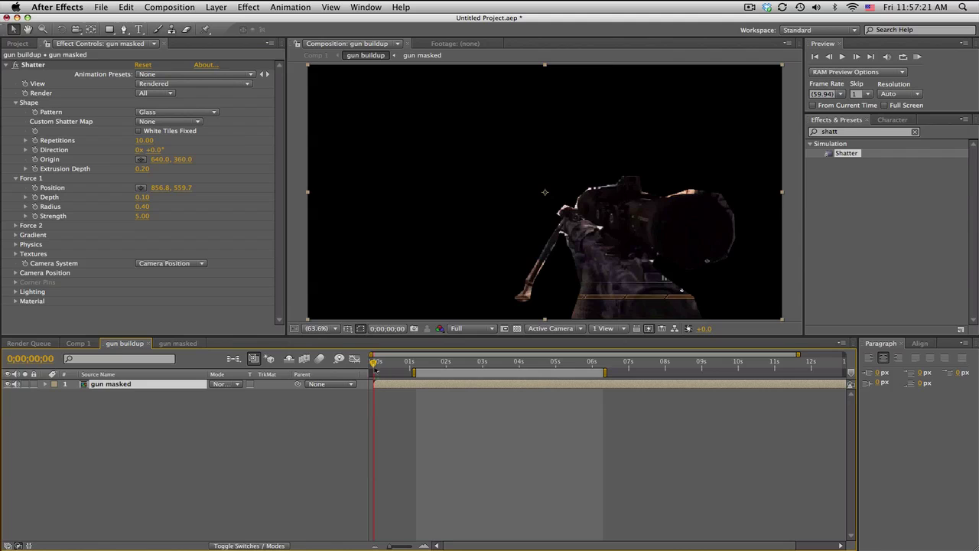
Step: Set Shatter's gravity direction to 0° on gun masked and scrub forward to watch it break into shards
click(13, 244)
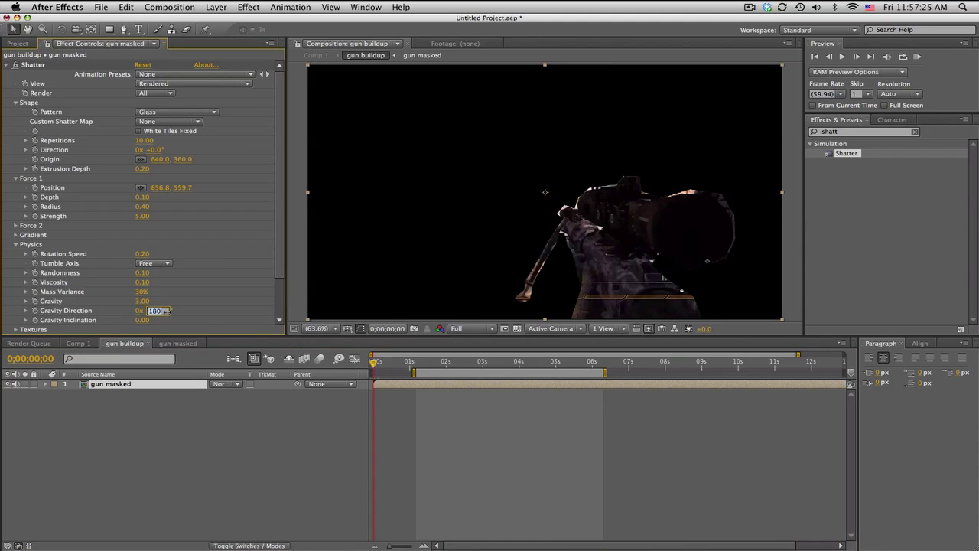
text(0)
key(Return)
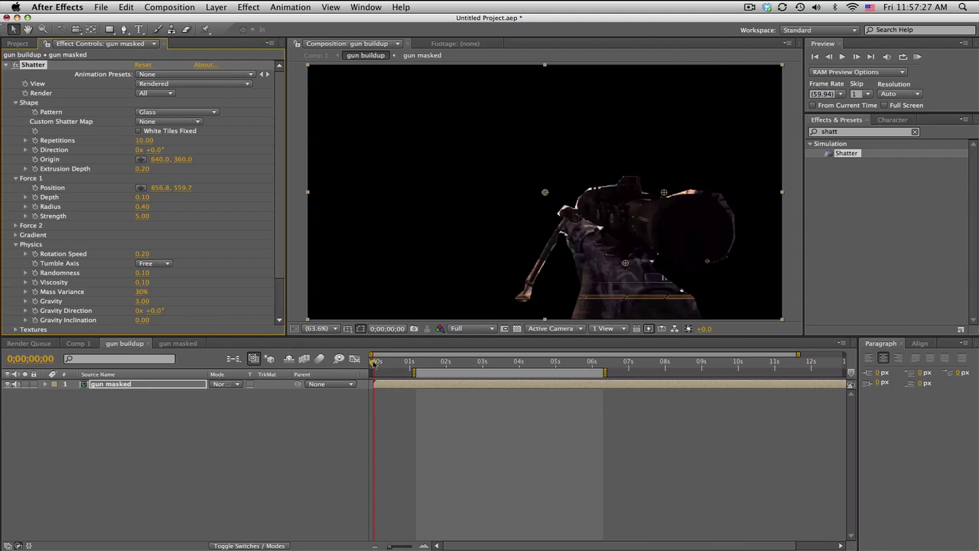
mouse_move(374, 365)
mouse_down()
mouse_move(440, 363)
mouse_move(377, 365)
mouse_up()
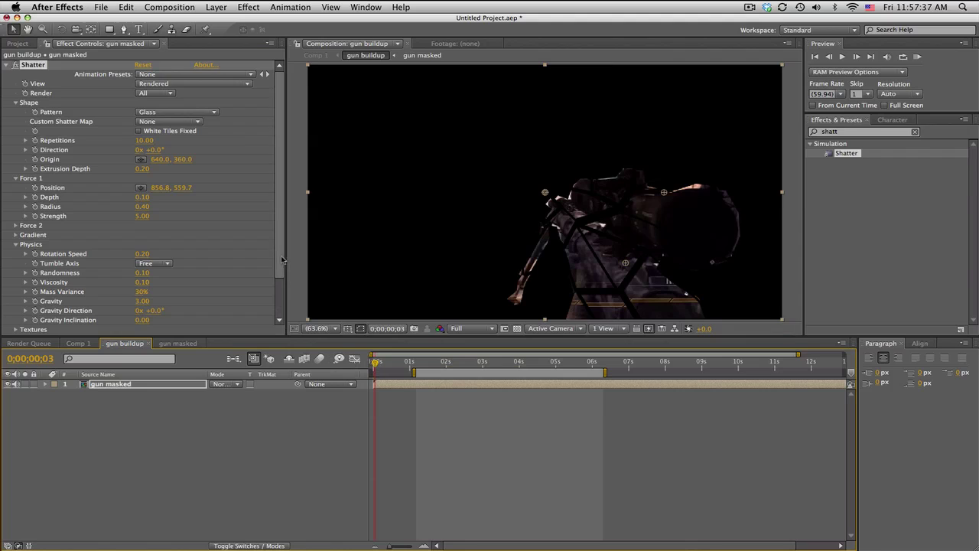
scroll(280, 258, down, 1)
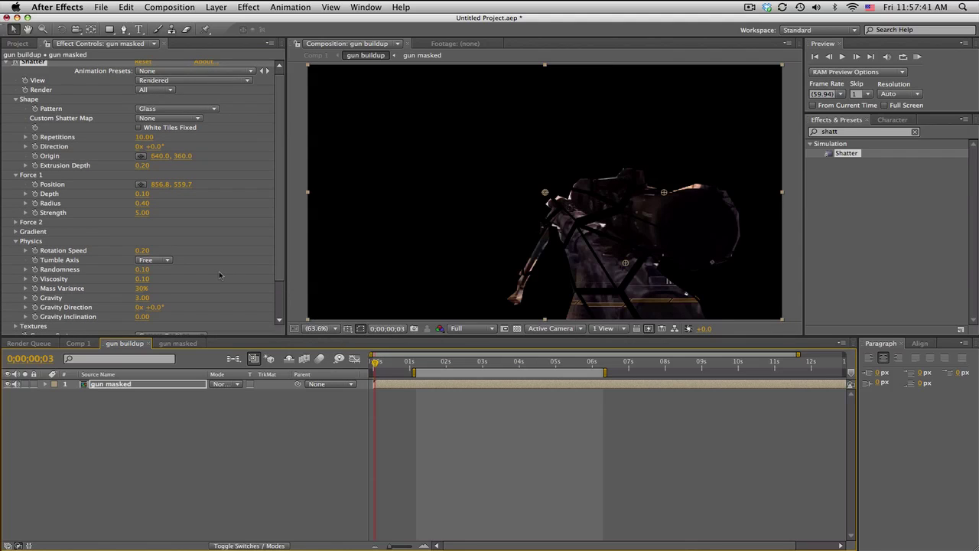
drag(381, 362, 389, 362)
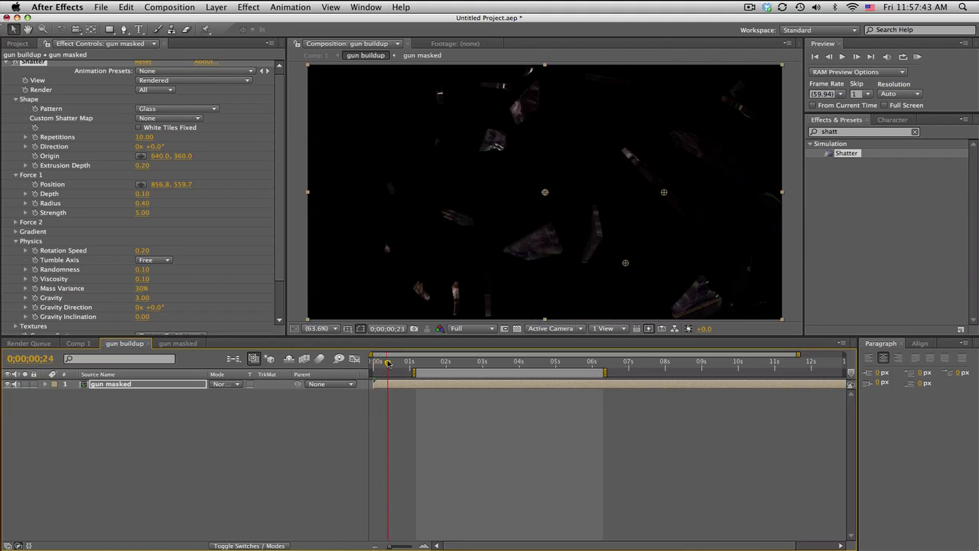
Step: Raise Shatter's extrusion depth to 0.50, then scrub back to an earlier frame to check
mouse_move(147, 167)
mouse_down()
mouse_move(460, 176)
mouse_move(237, 190)
mouse_move(144, 166)
mouse_up()
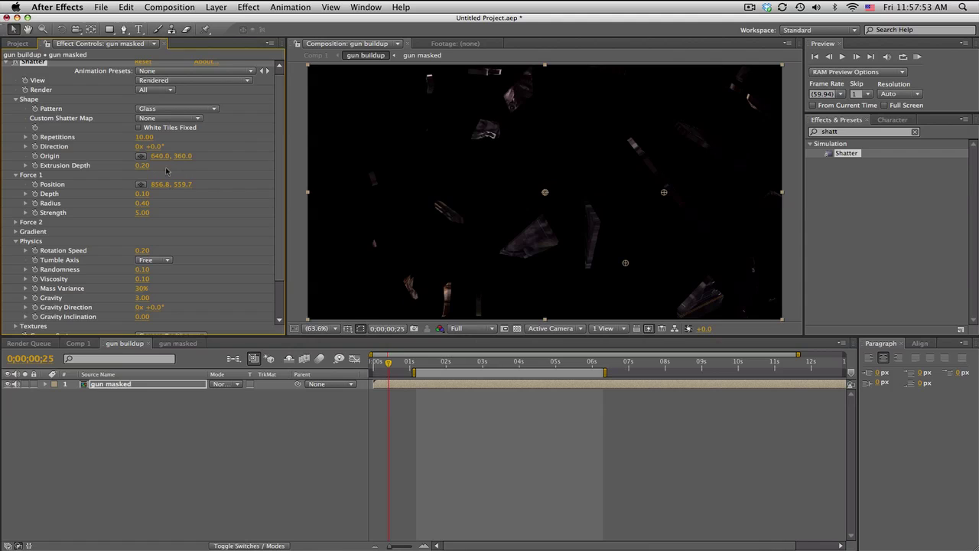
key(Return)
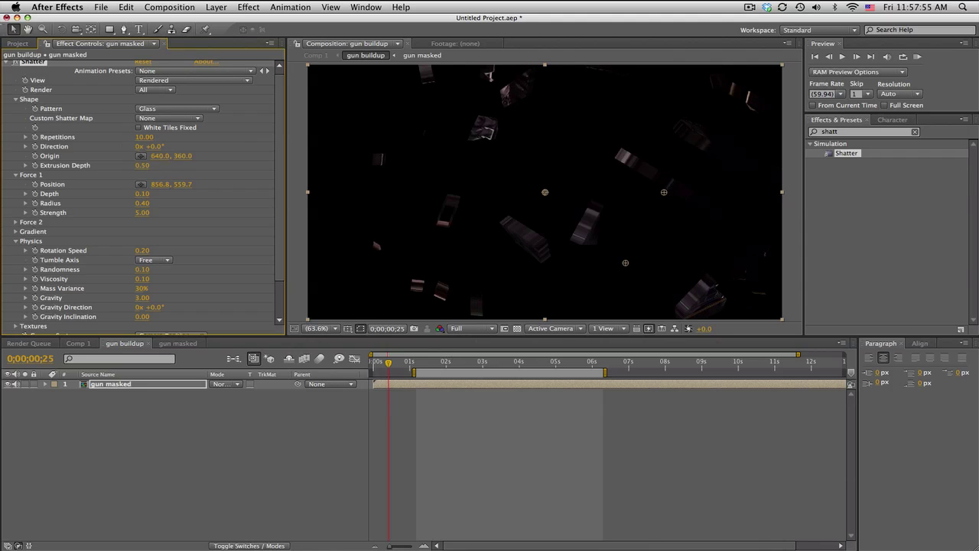
drag(388, 365, 374, 363)
scroll(279, 160, down, 2)
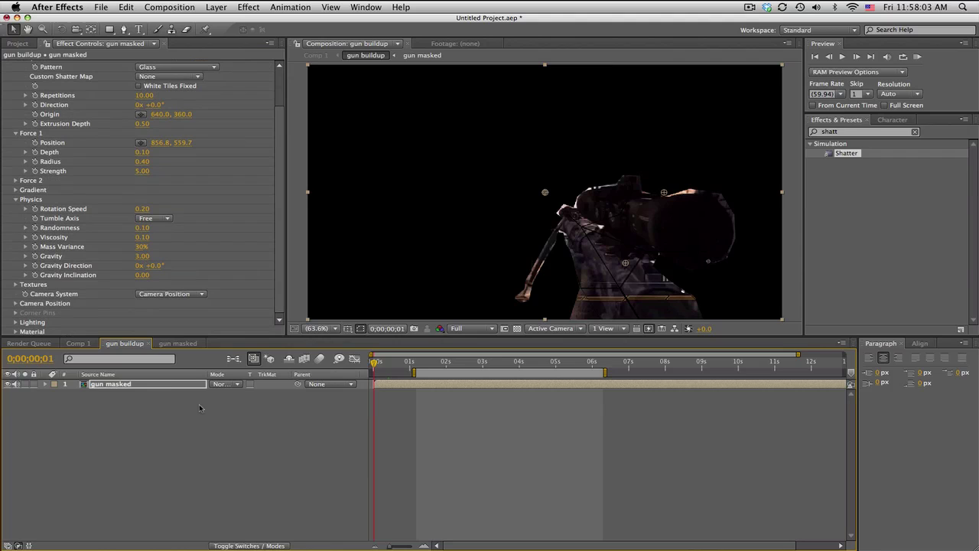
Step: Duplicate the gun masked layer and set the copy's Shatter repetitions to 50
key(Return)
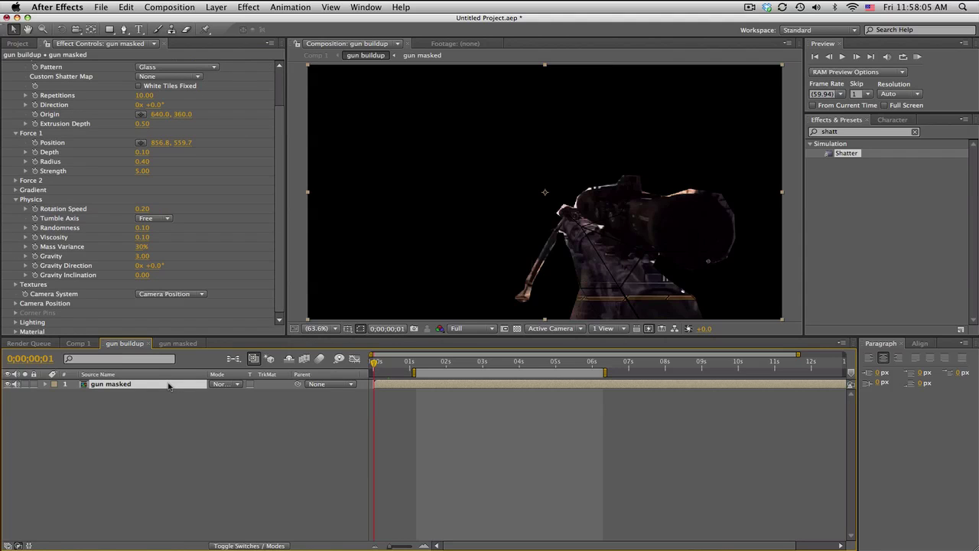
key(super+d)
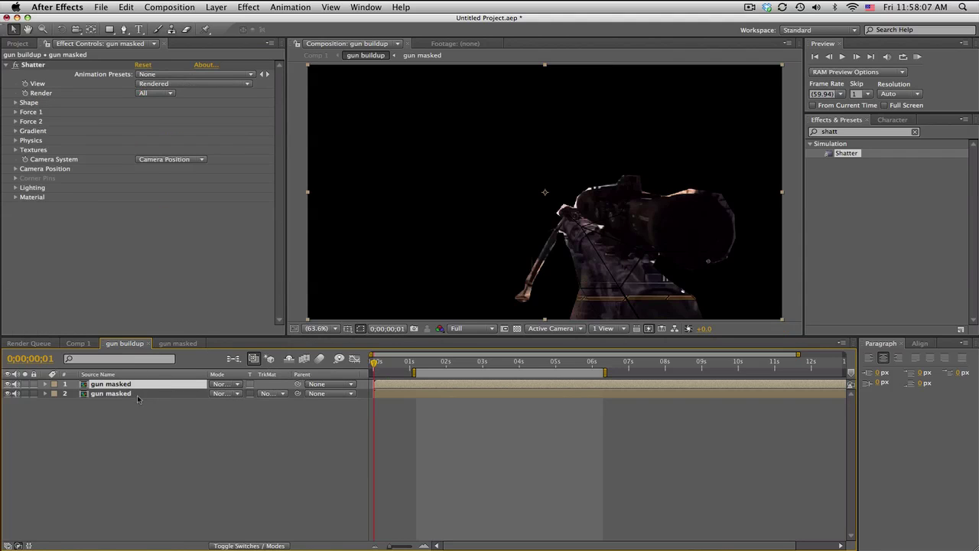
click(14, 102)
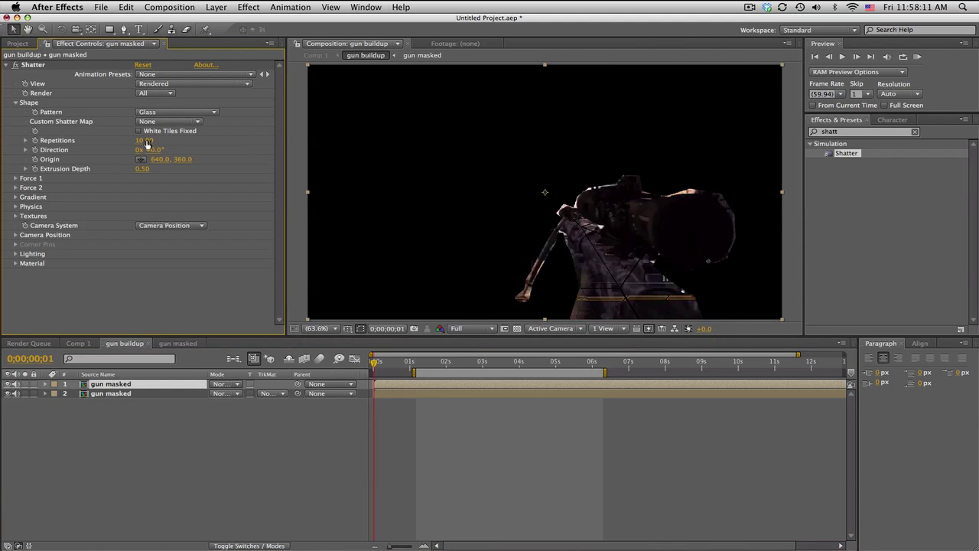
text(50)
key(Return)
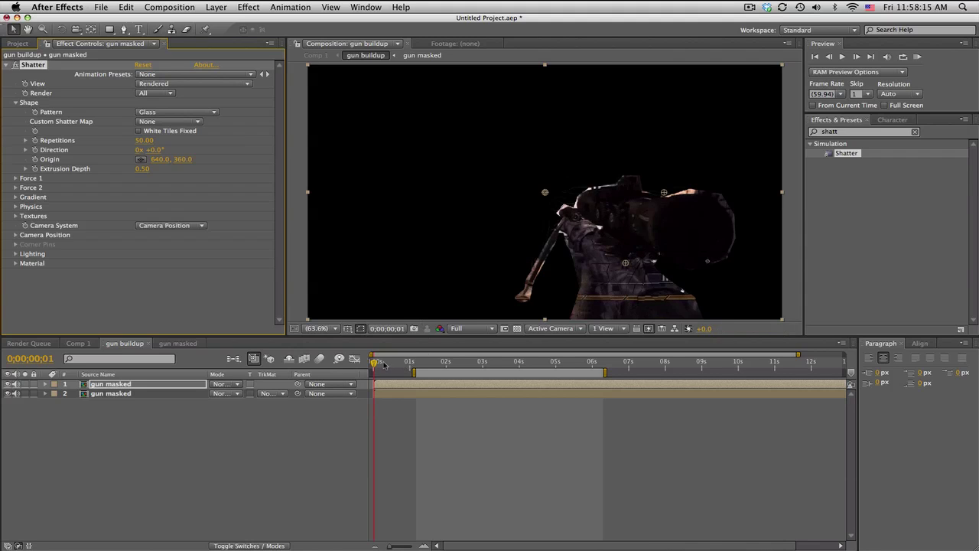
drag(377, 364, 397, 363)
Step: Lower the copy's extrusion depth to 0.20, return to the start, and select layer 2
click(143, 169)
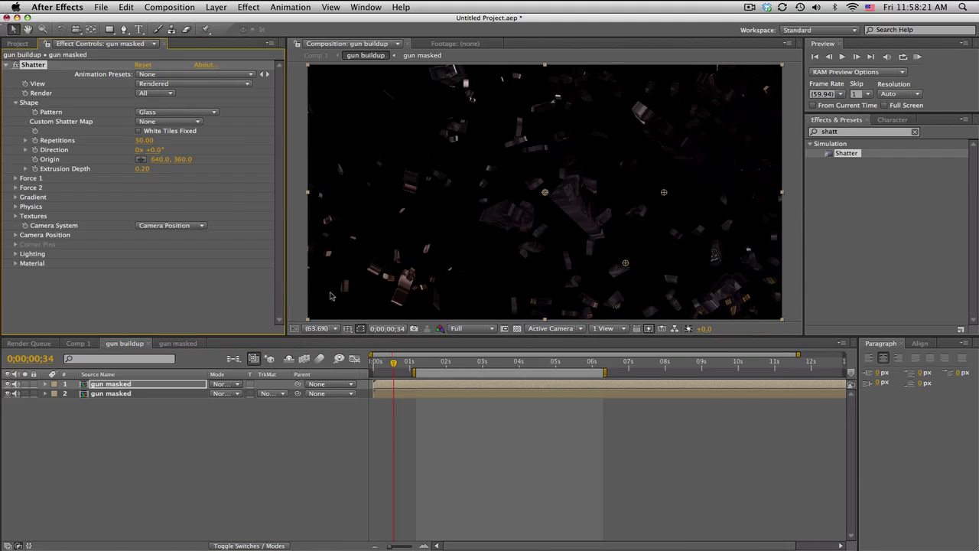
mouse_move(384, 365)
mouse_down()
mouse_move(427, 362)
mouse_move(377, 365)
mouse_move(386, 362)
mouse_up()
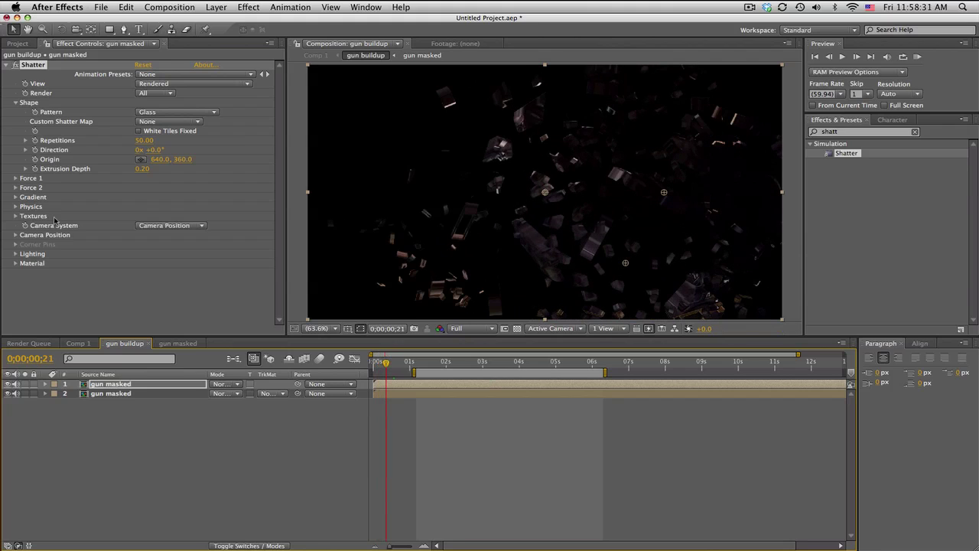
click(376, 364)
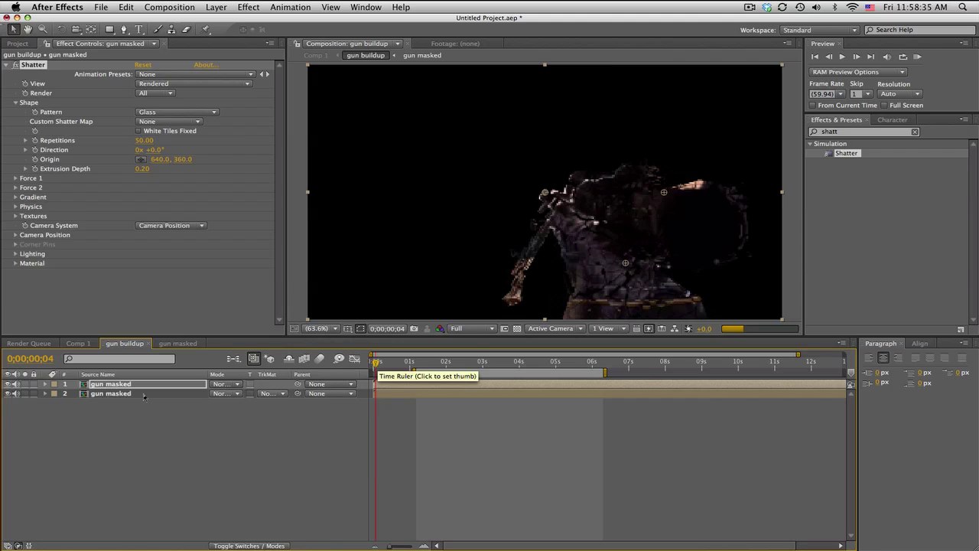
click(143, 394)
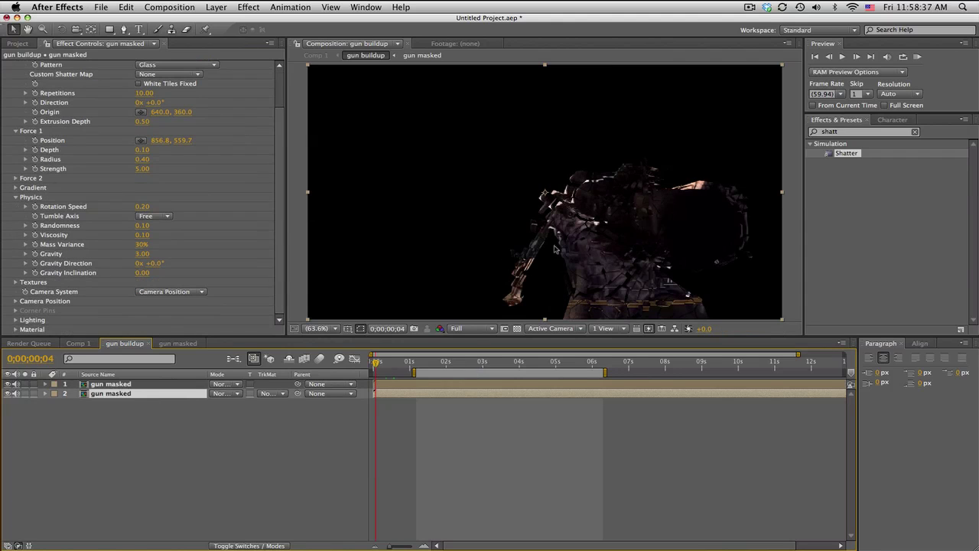
Step: Expand the copy's Shatter Camera Position settings and find a frame where shards are visible
click(13, 301)
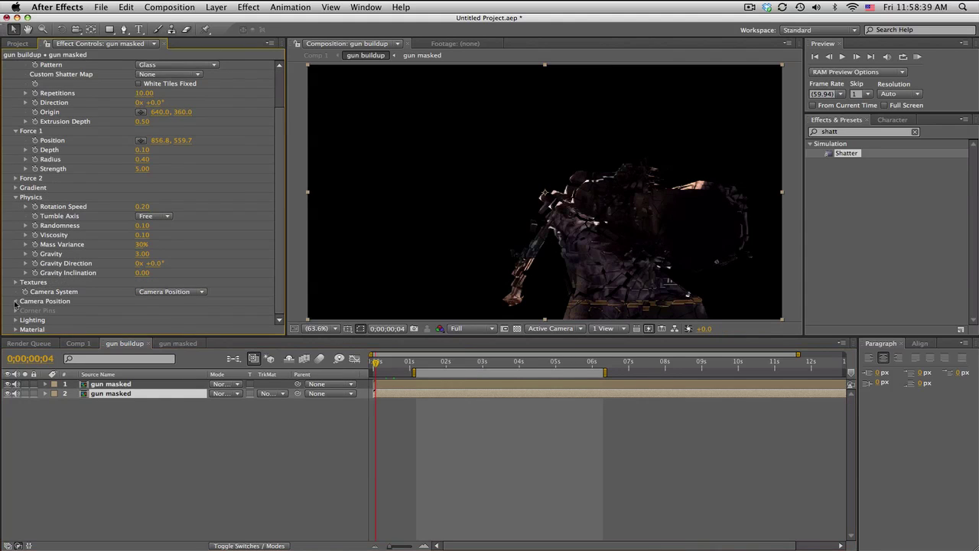
scroll(14, 305, down, 2)
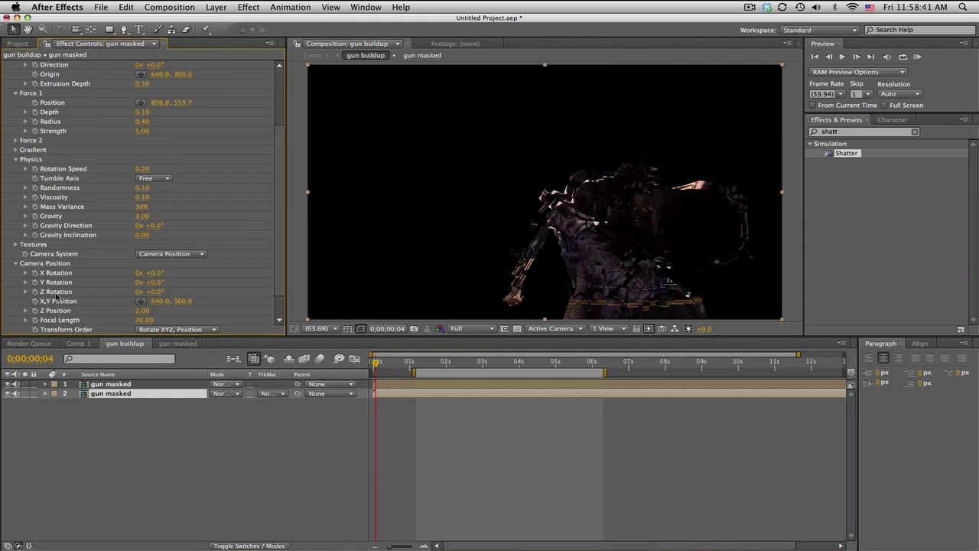
click(40, 289)
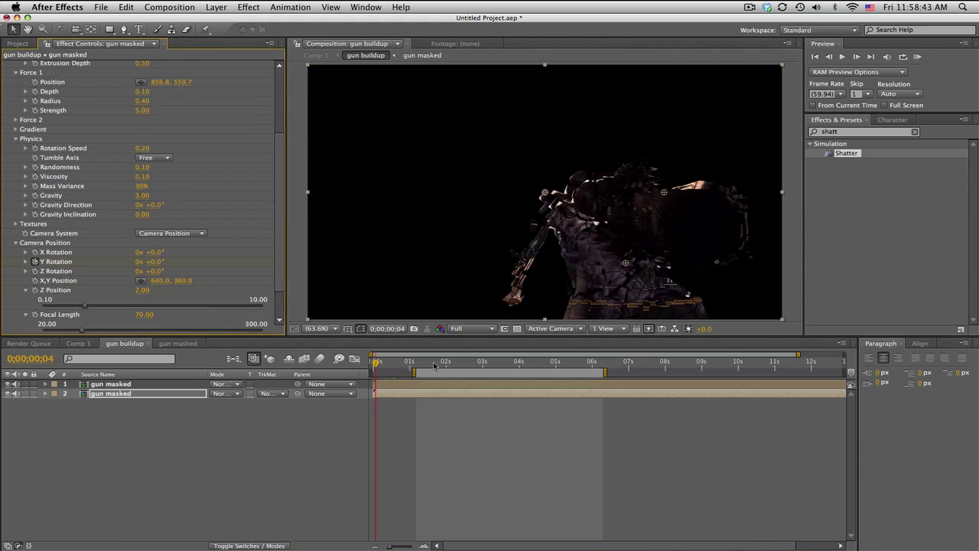
drag(411, 366, 438, 364)
click(181, 261)
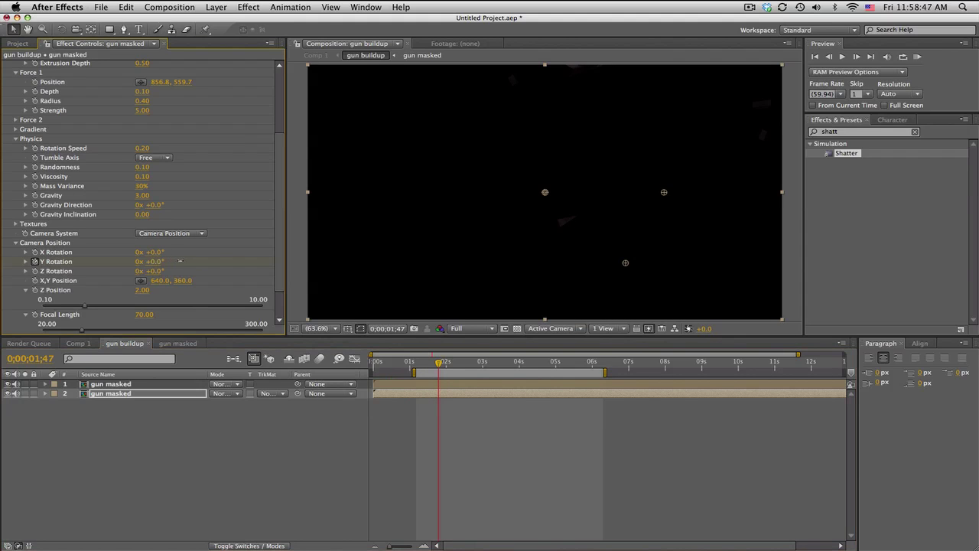
mouse_move(411, 367)
mouse_down()
mouse_move(383, 365)
mouse_move(420, 364)
mouse_up()
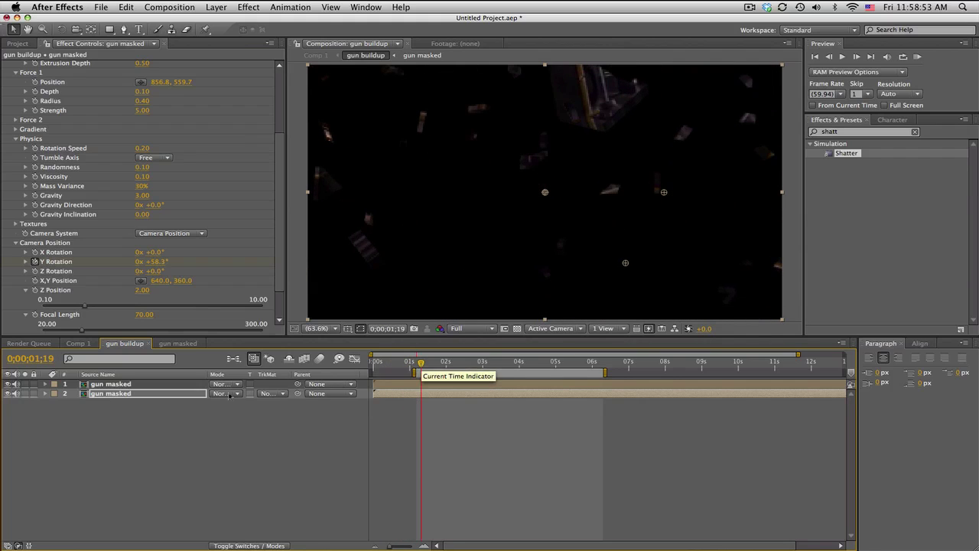
Step: Keyframe camera Y Rotation from 0° at the start to 206° at 0;00;01;47
click(185, 396)
key(u)
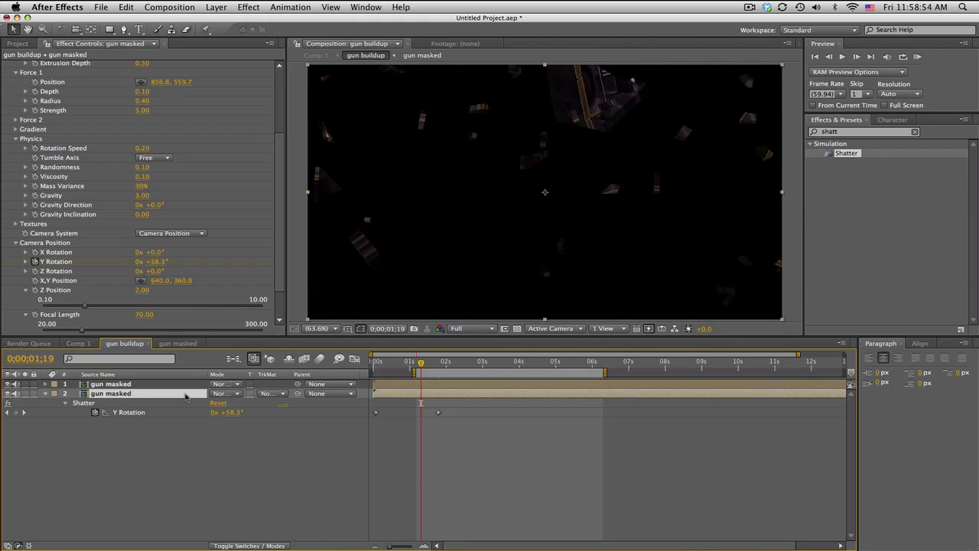
click(24, 413)
drag(157, 265, 176, 261)
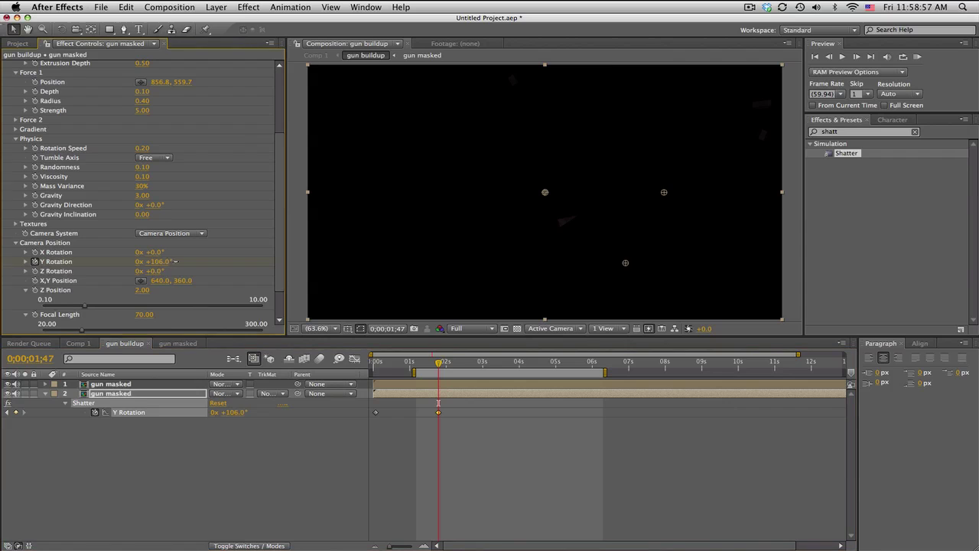
click(383, 363)
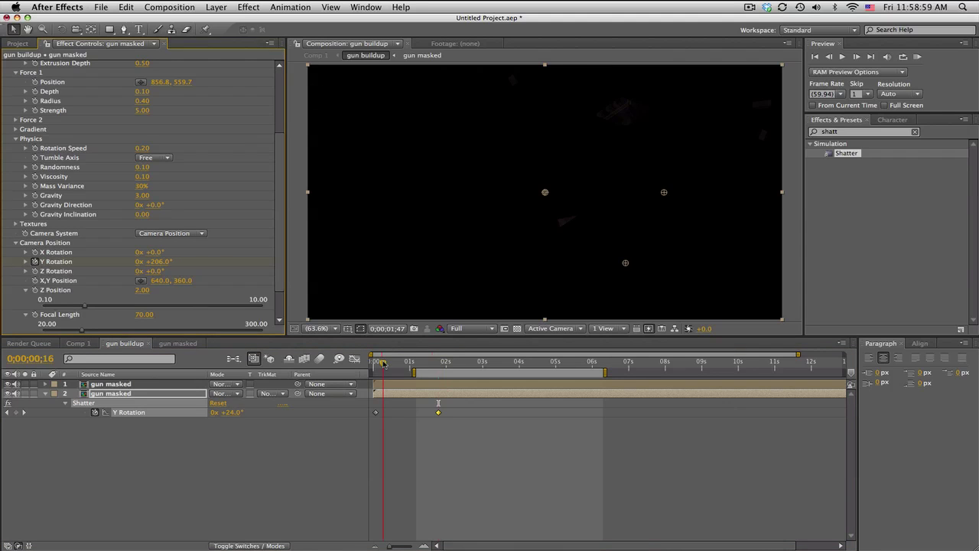
click(394, 364)
key(Page_Down)
key(Page_Down)
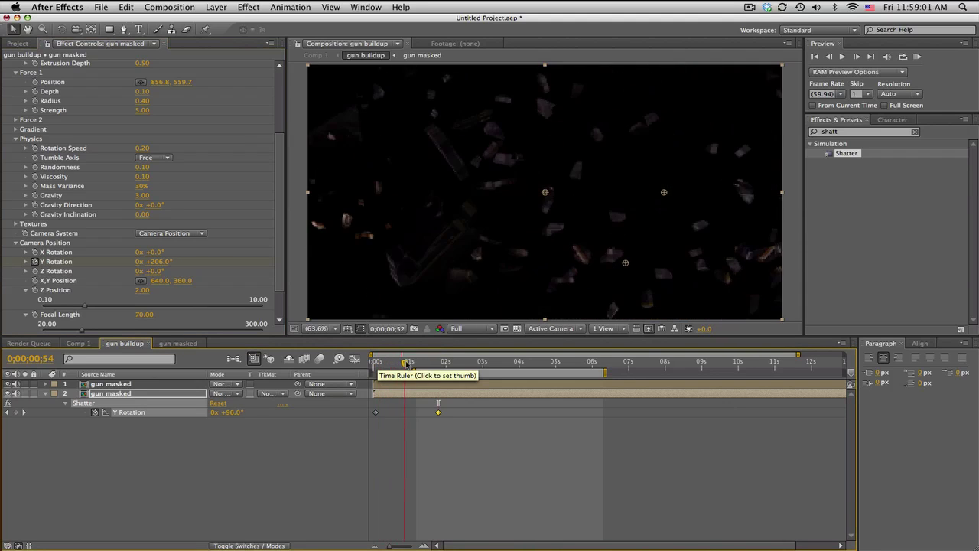
drag(395, 364, 375, 362)
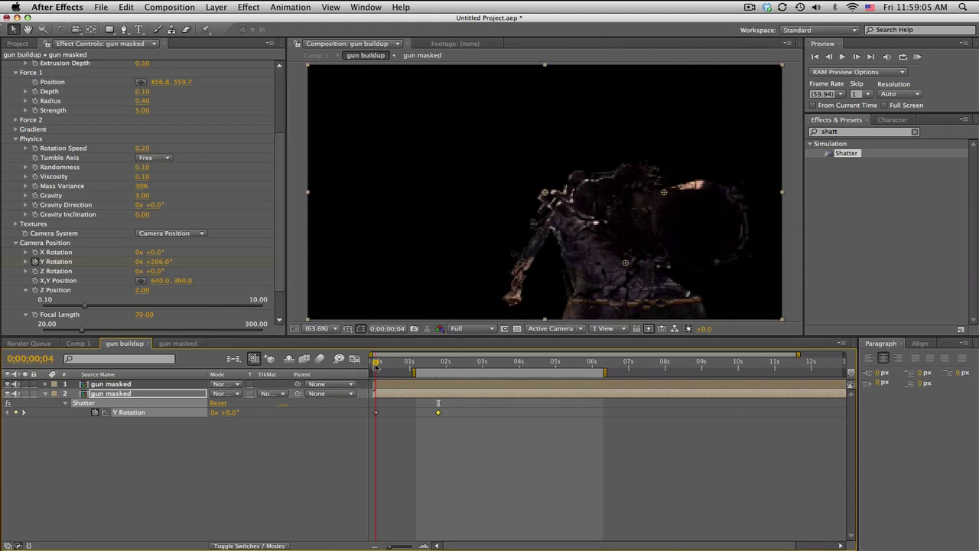
Step: On the top gun masked layer, set Shatter camera X Rotation to 61° at 0;00;01;50
click(136, 385)
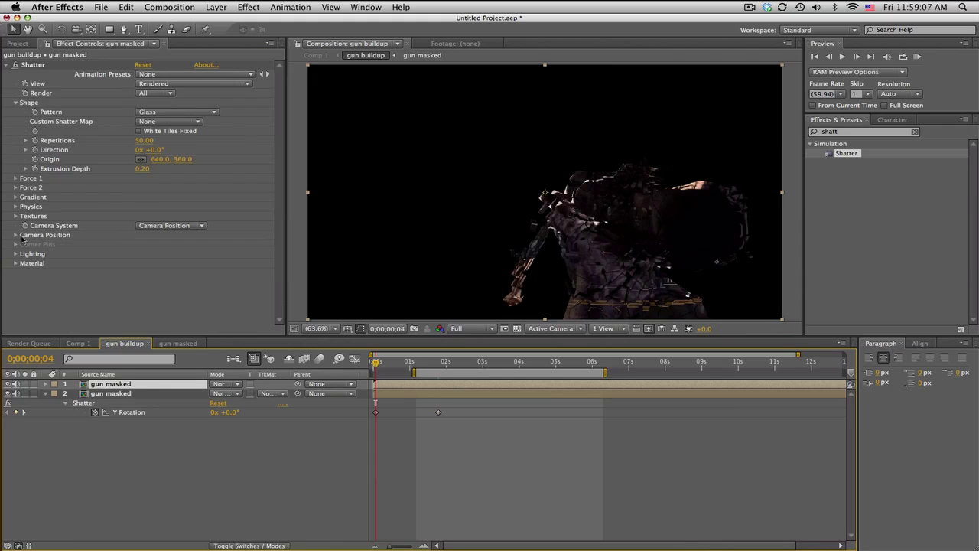
click(16, 235)
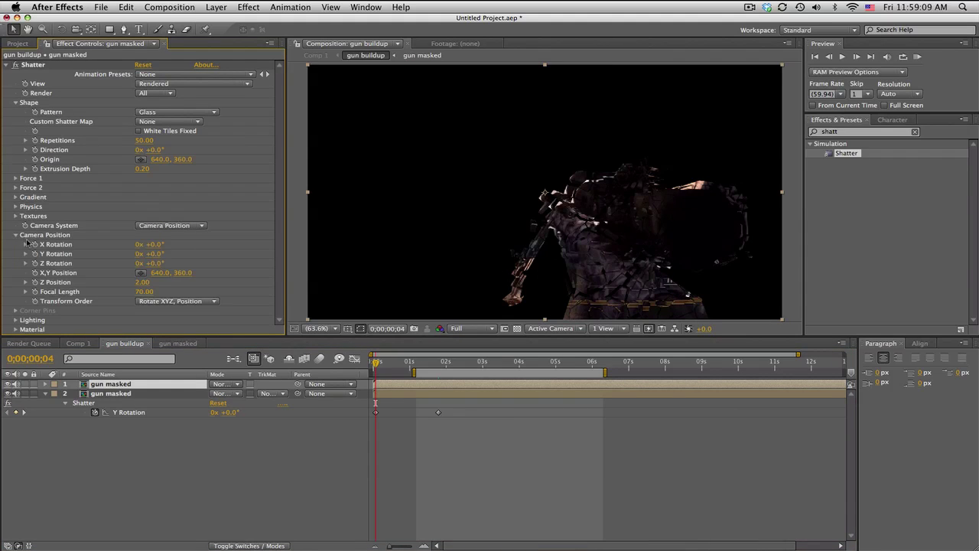
click(34, 244)
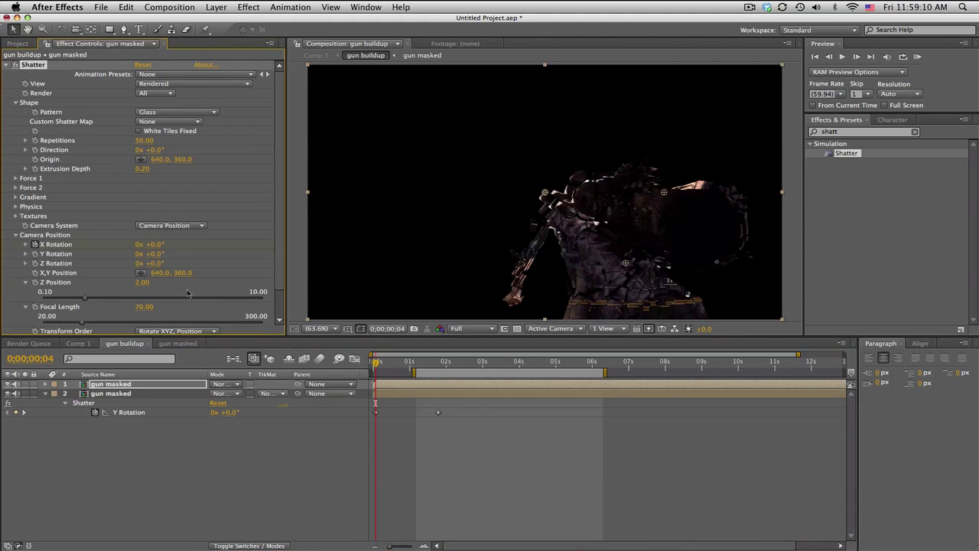
click(440, 362)
drag(158, 244, 230, 259)
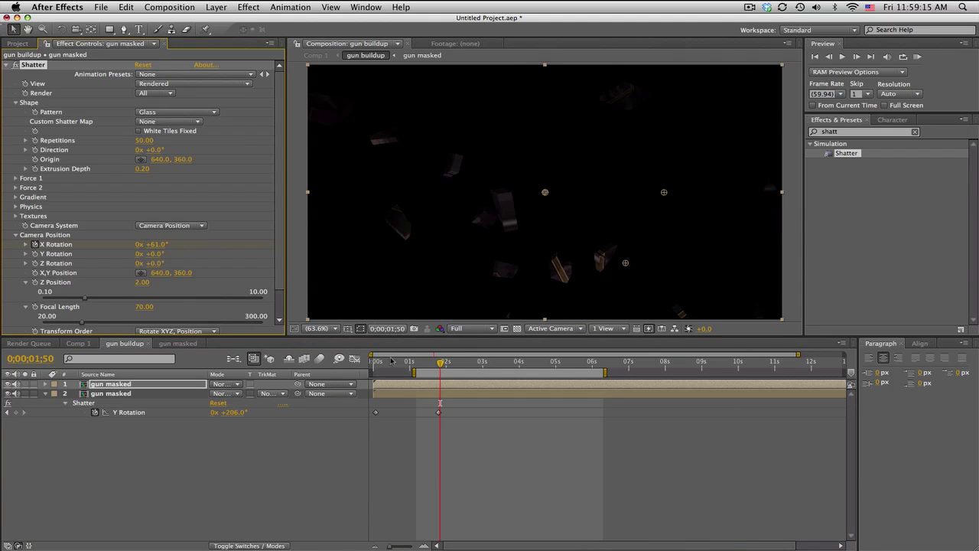
drag(467, 365, 385, 362)
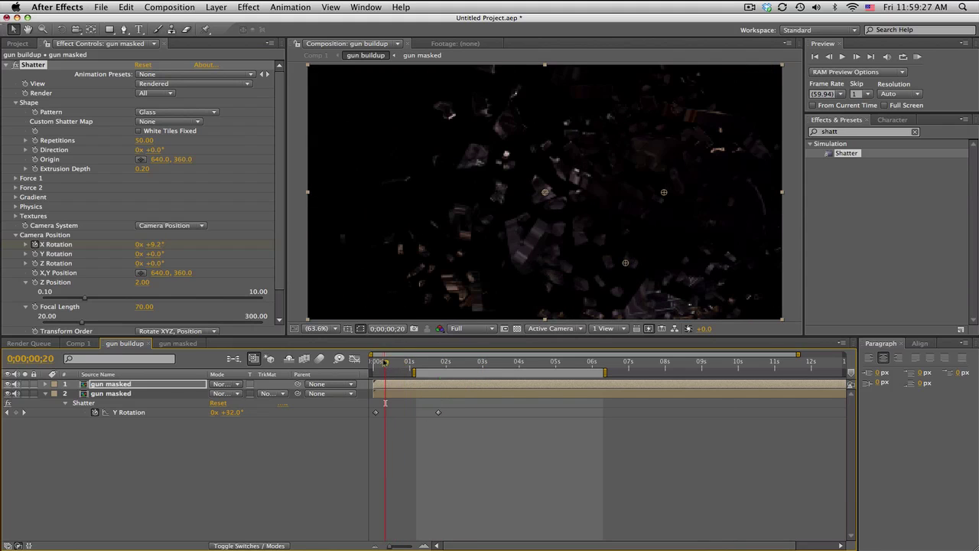
Step: In Comp 1, time-reverse the gun buildup layer and trim its end near 4 seconds
click(78, 343)
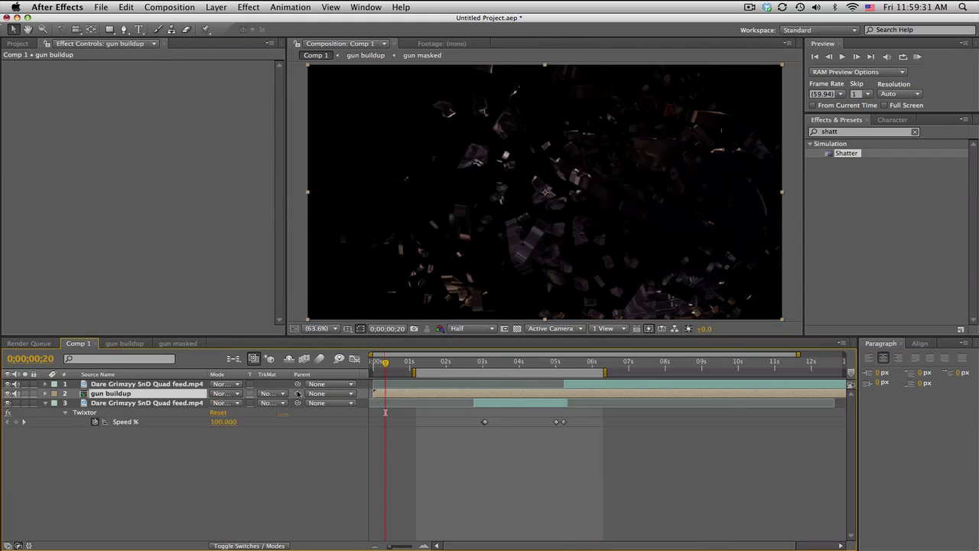
right_click(431, 393)
mouse_move(505, 274)
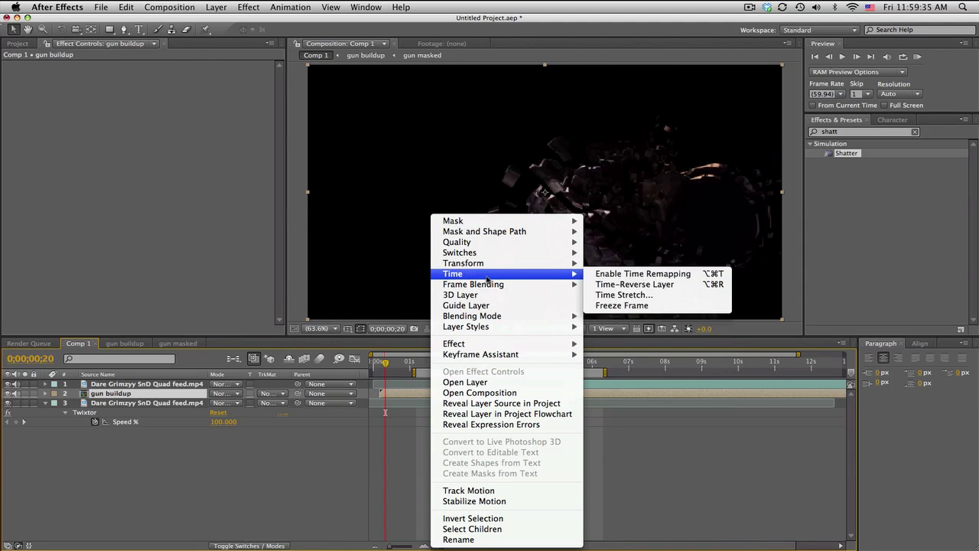
click(676, 287)
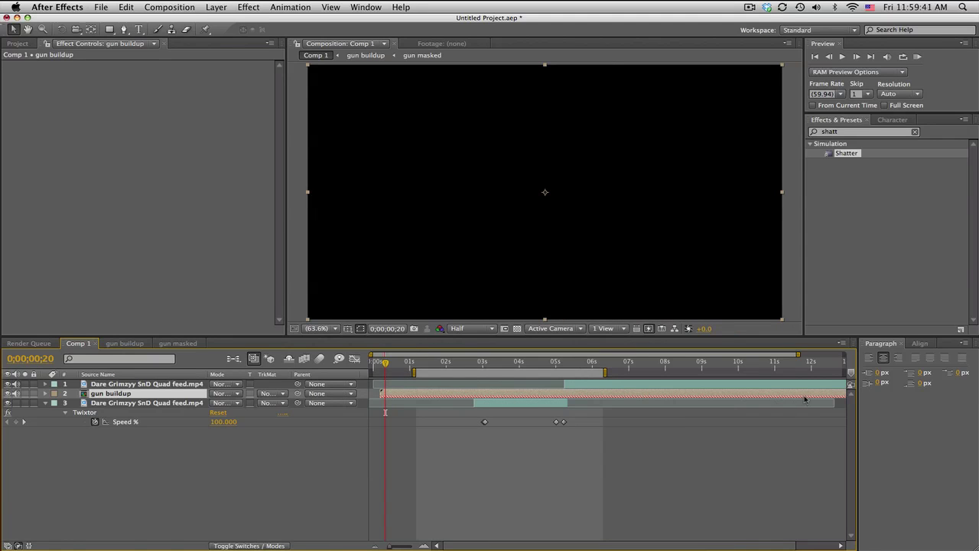
drag(755, 397, 439, 395)
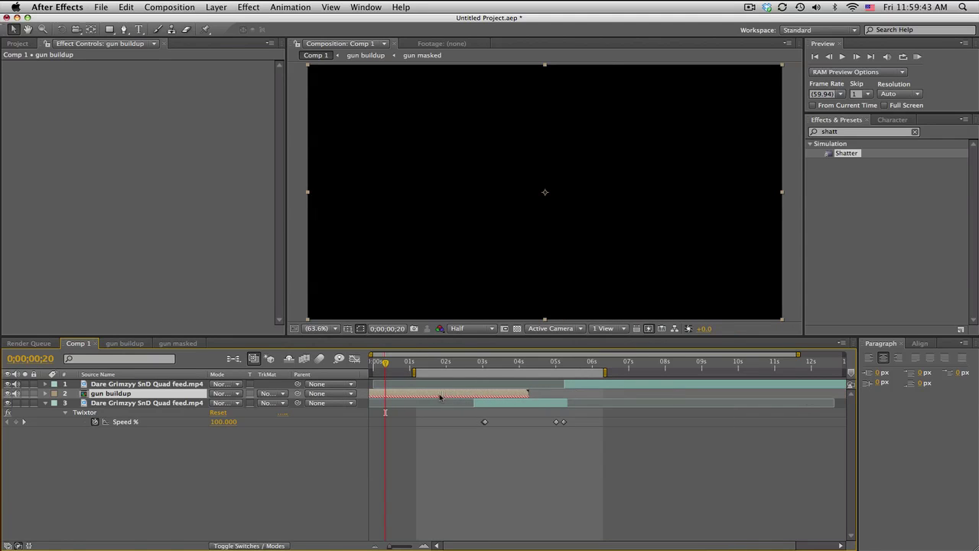
Step: Trim the gun buildup layer to end at 3;21, check the cut at 3;18, and select the footage layer
drag(386, 362, 495, 365)
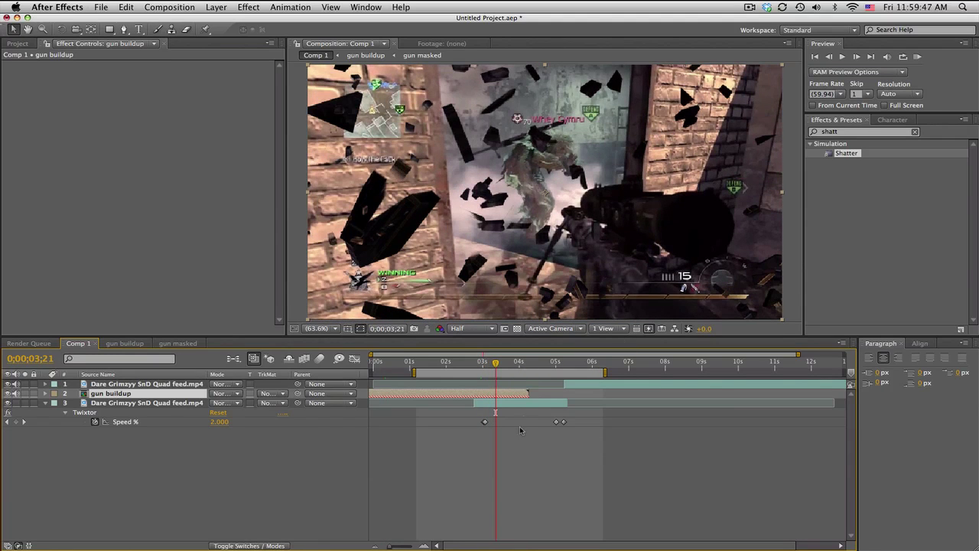
drag(519, 395, 483, 396)
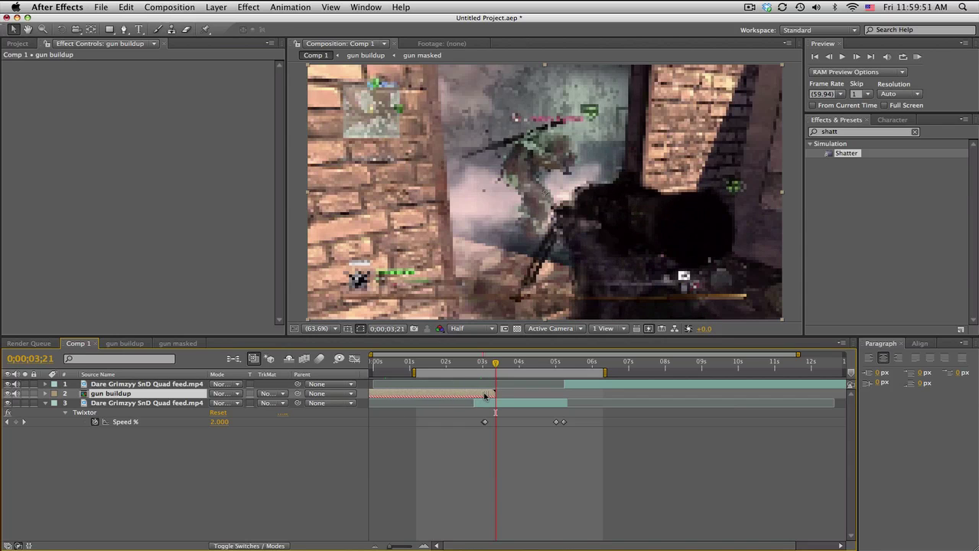
key(equal)
key(equal)
key(equal)
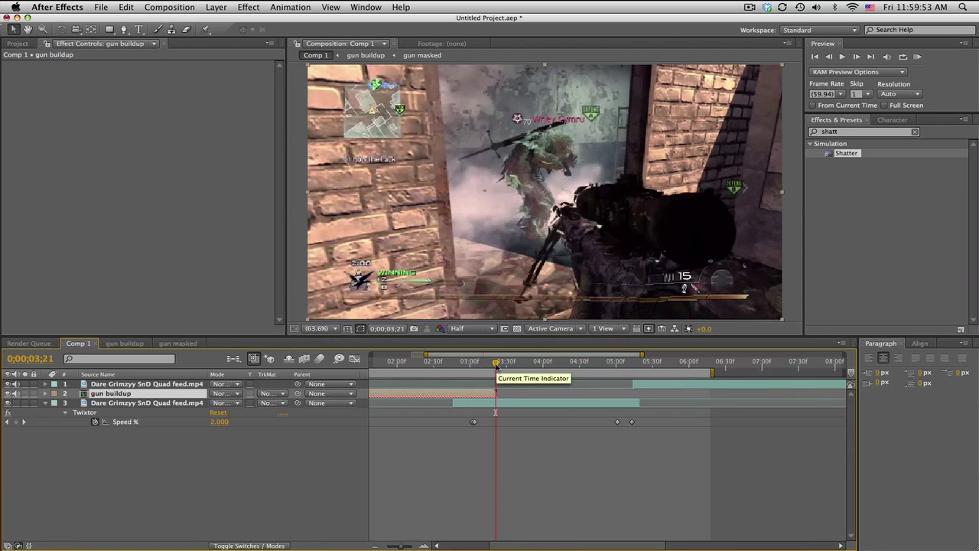
key(Page_Up)
key(Page_Up)
key(Page_Down)
key(Page_Down)
key(Page_Down)
key(Page_Down)
key(Page_Down)
key(Page_Down)
key(Page_Down)
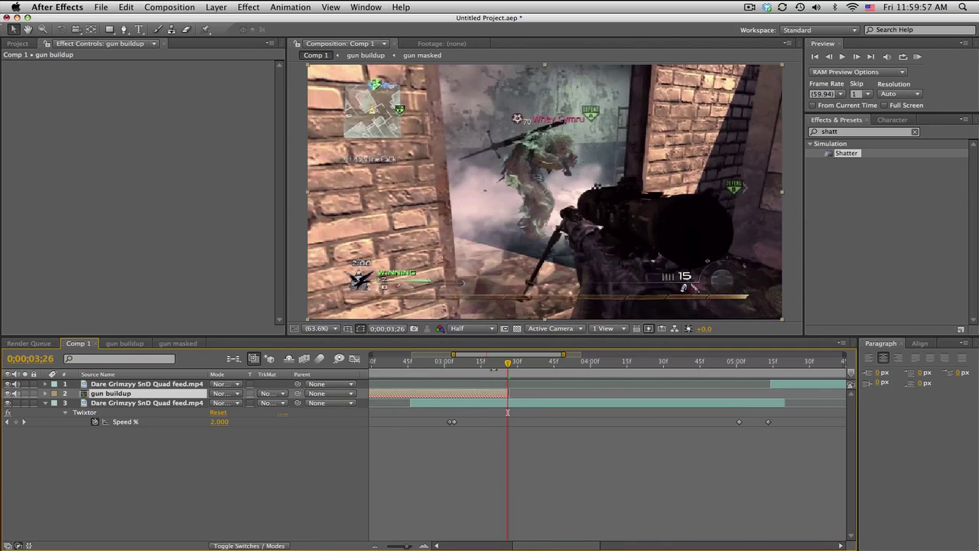
key(Page_Up)
key(Page_Up)
key(Page_Up)
key(Page_Up)
key(Page_Up)
key(Page_Up)
key(Page_Up)
key(Page_Up)
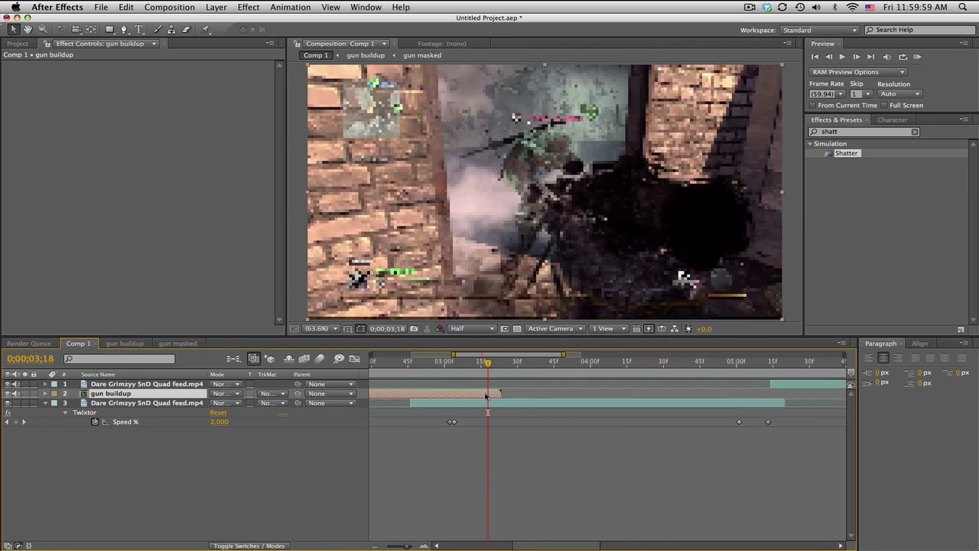
key(minus)
key(minus)
key(minus)
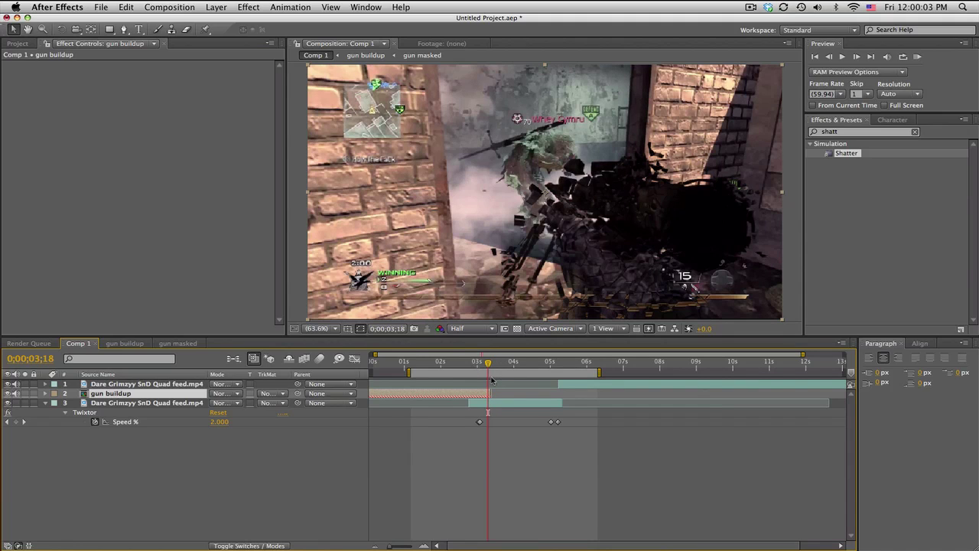
key(equal)
mouse_move(498, 355)
mouse_down()
mouse_move(490, 358)
mouse_move(502, 365)
mouse_move(494, 364)
mouse_move(511, 365)
mouse_up()
click(501, 404)
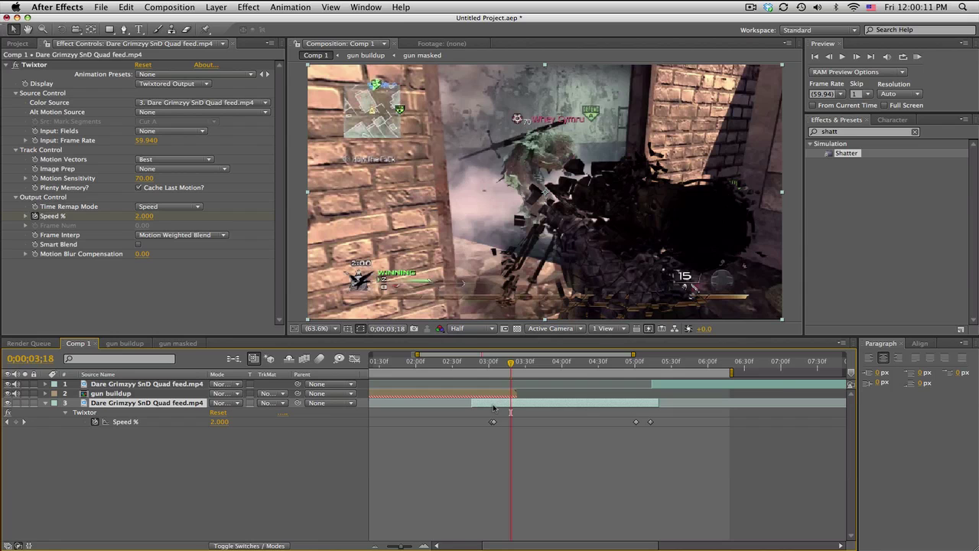
Step: Keyframe footage opacity from 0% at 3;06 up to 100% at 3;18, then scrub to 2;56
key(t)
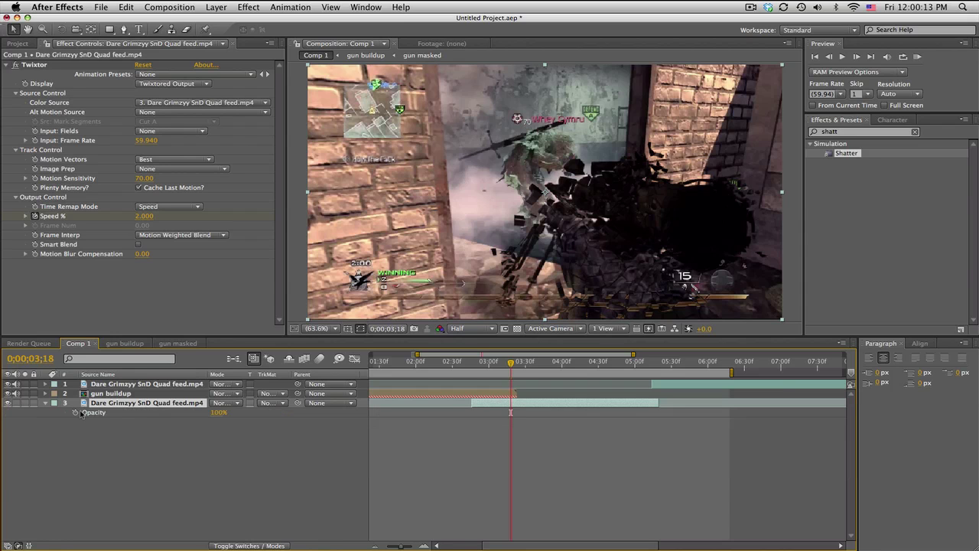
click(76, 413)
drag(510, 363, 497, 362)
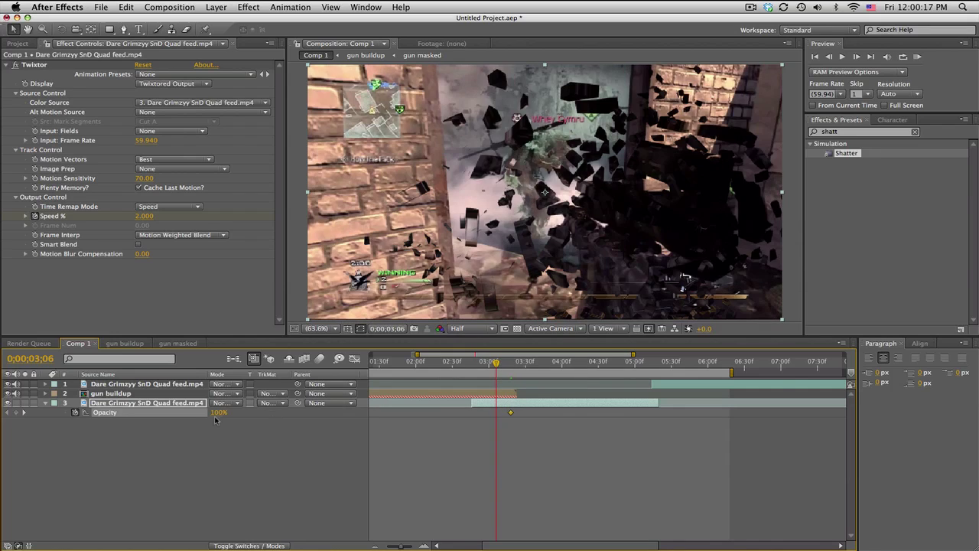
drag(219, 414, 117, 423)
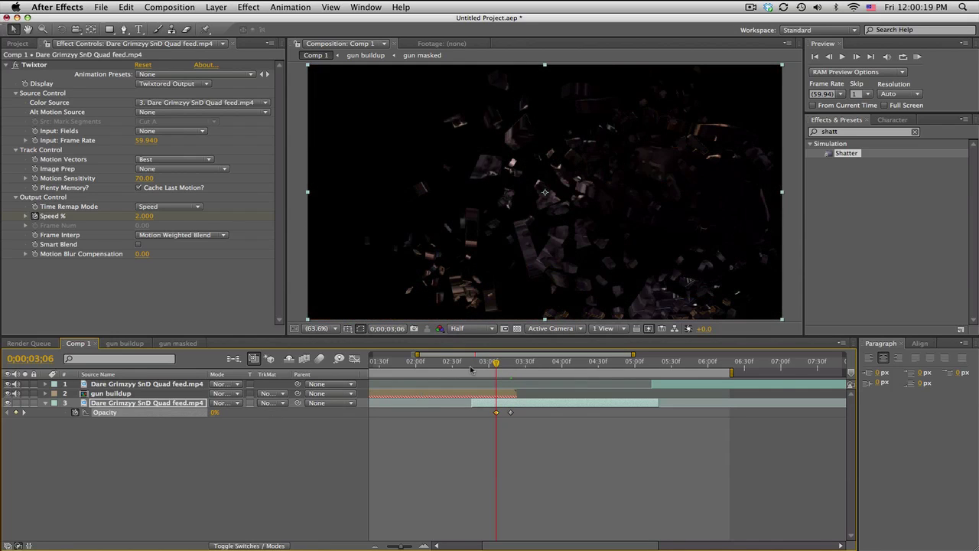
key(minus)
click(423, 361)
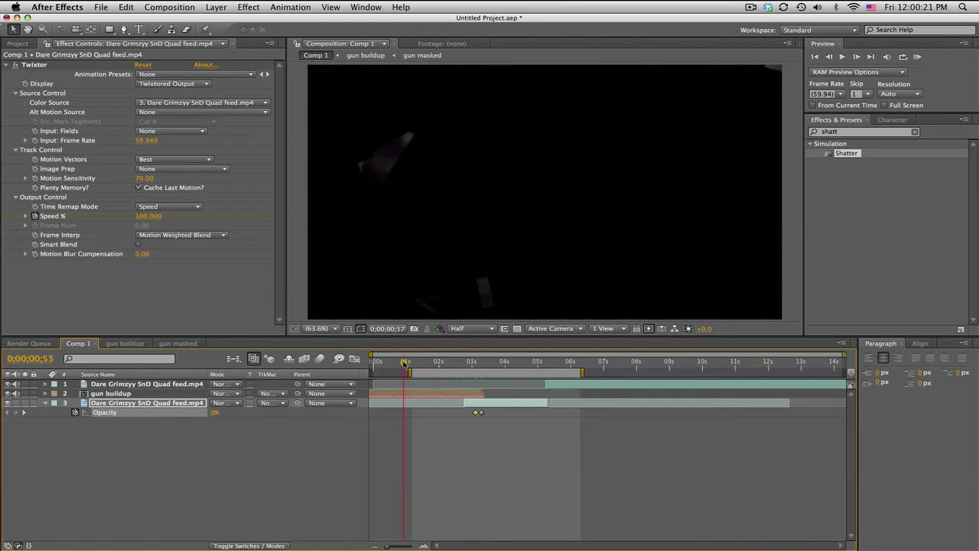
drag(423, 361, 461, 357)
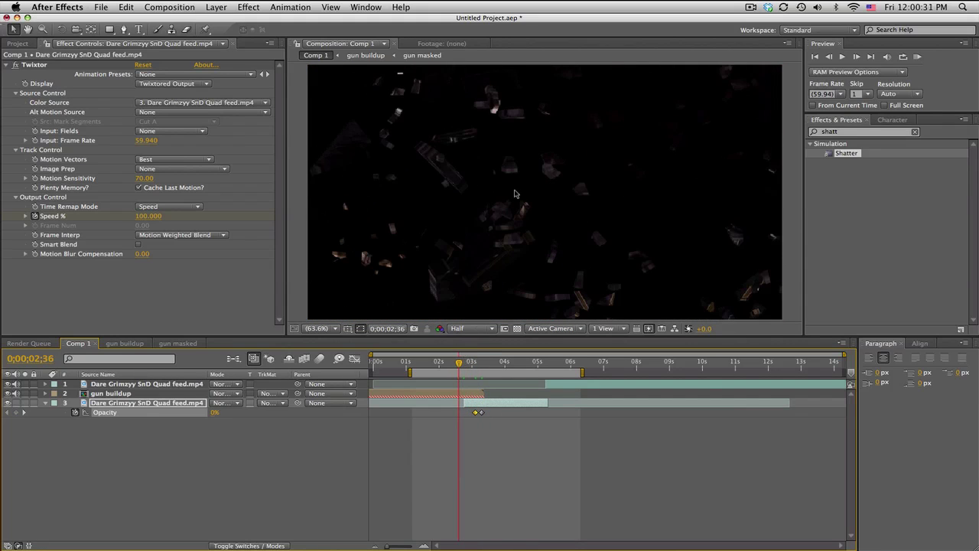
Step: Apply Curves to the gun buildup layer and bow the curve upward to brighten the shards
click(844, 131)
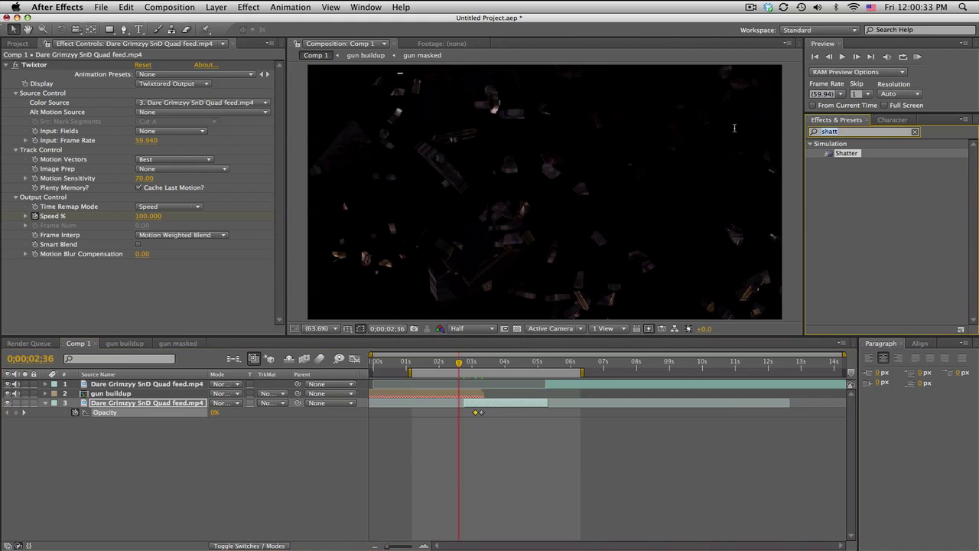
text(curves)
drag(840, 196, 138, 395)
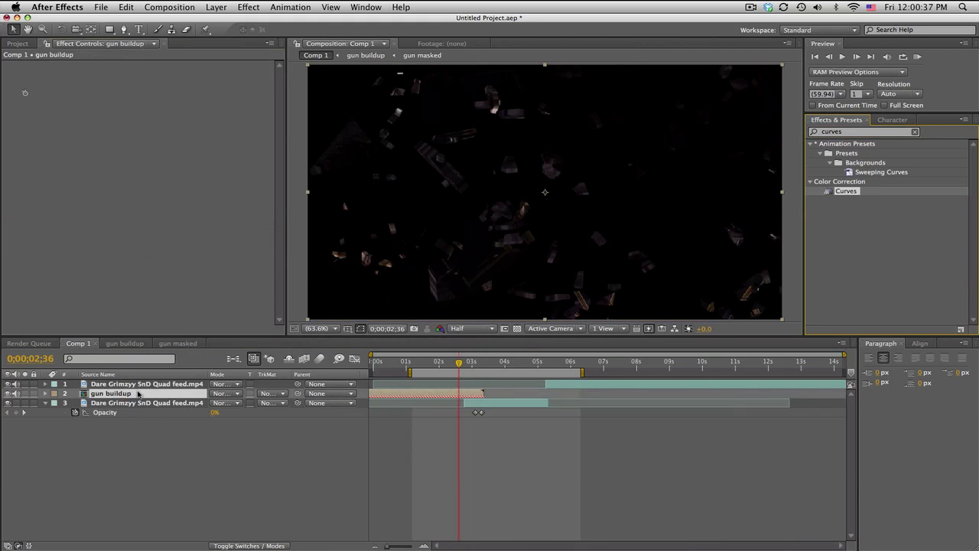
click(78, 150)
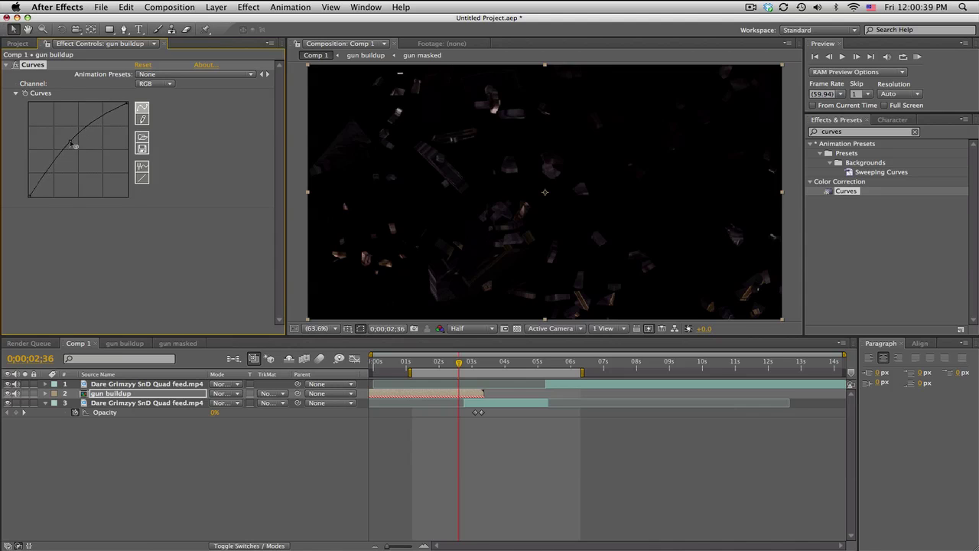
drag(71, 143, 65, 132)
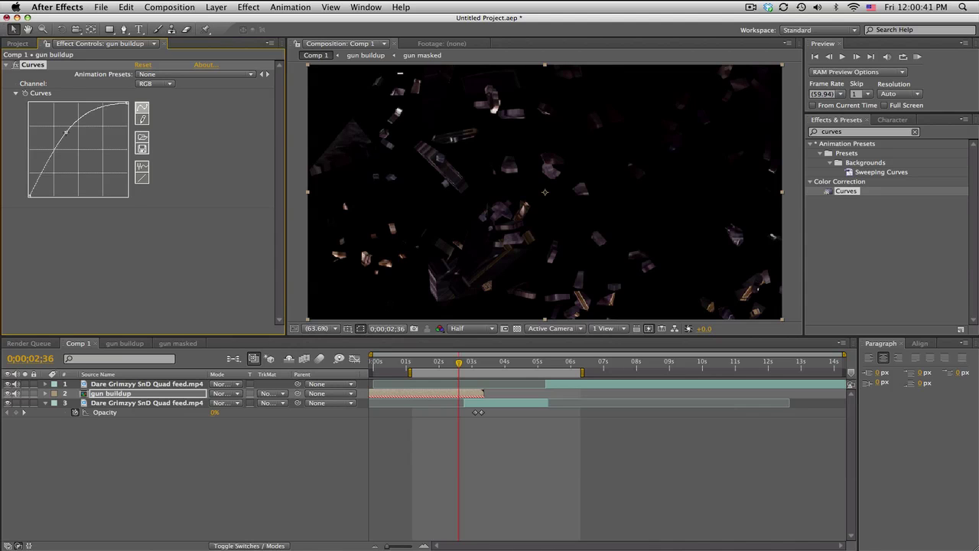
mouse_move(448, 366)
mouse_down()
mouse_move(432, 362)
mouse_move(493, 361)
mouse_move(463, 362)
mouse_up()
key(equal)
key(equal)
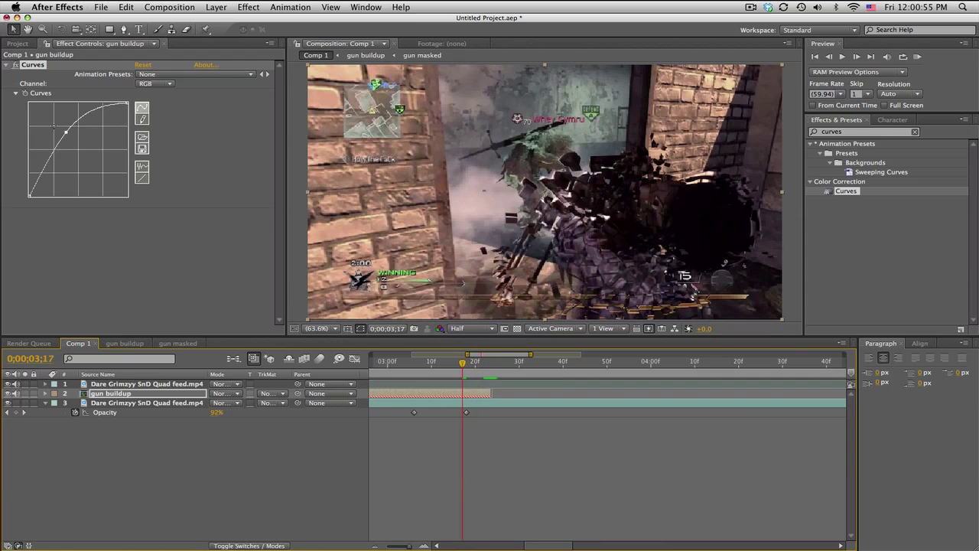
Step: Flatten the Curves back to neutral at 3;23, then compare earlier frames around 3;08 and 2;56
click(43, 111)
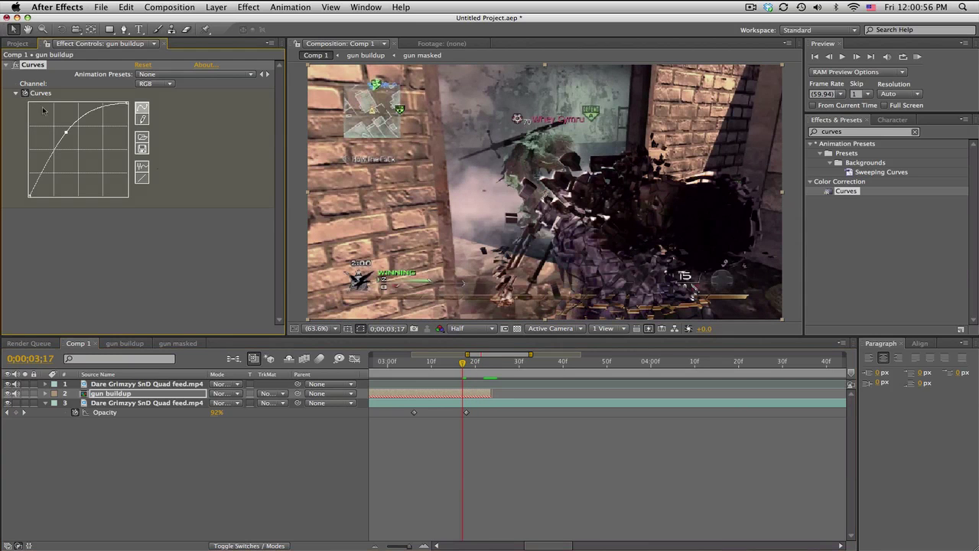
click(490, 367)
drag(66, 131, 78, 143)
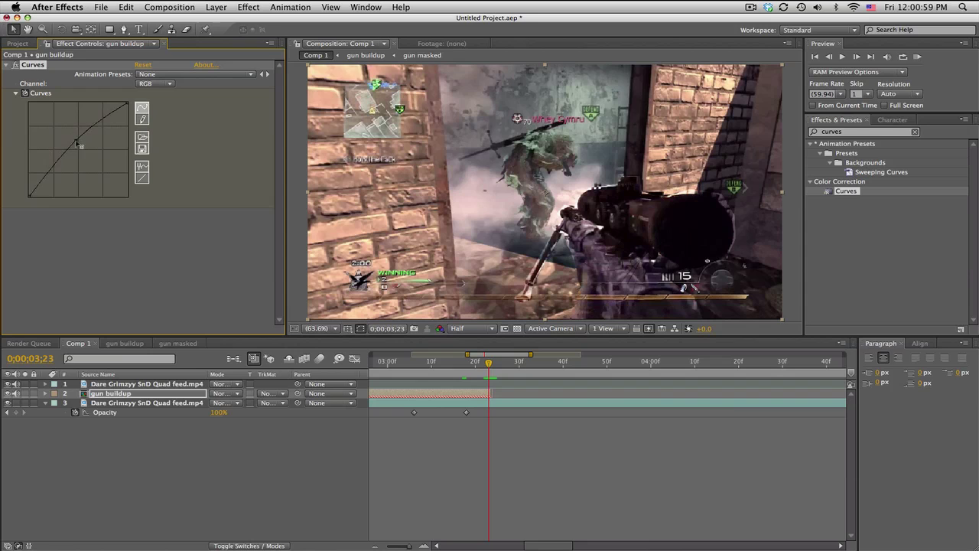
drag(420, 363, 423, 363)
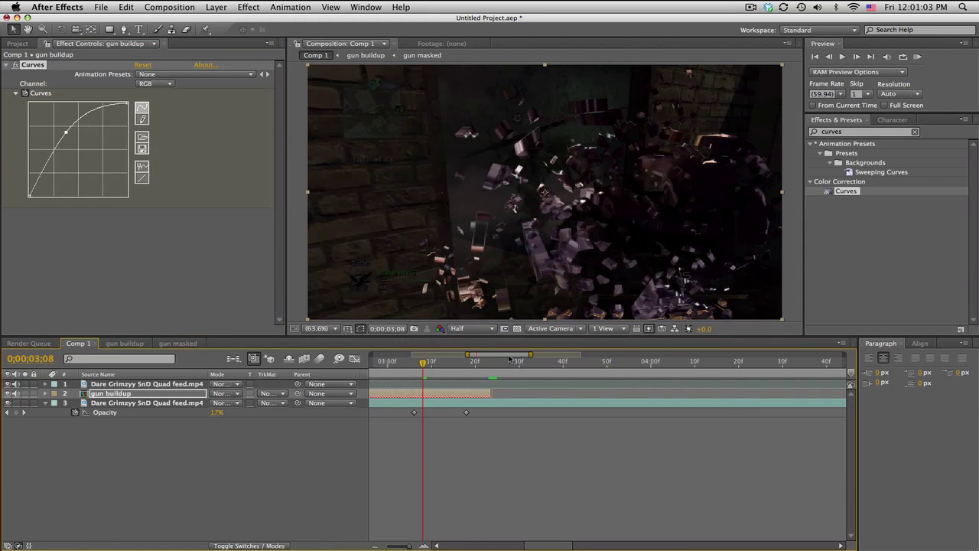
drag(513, 356, 501, 356)
drag(406, 362, 607, 367)
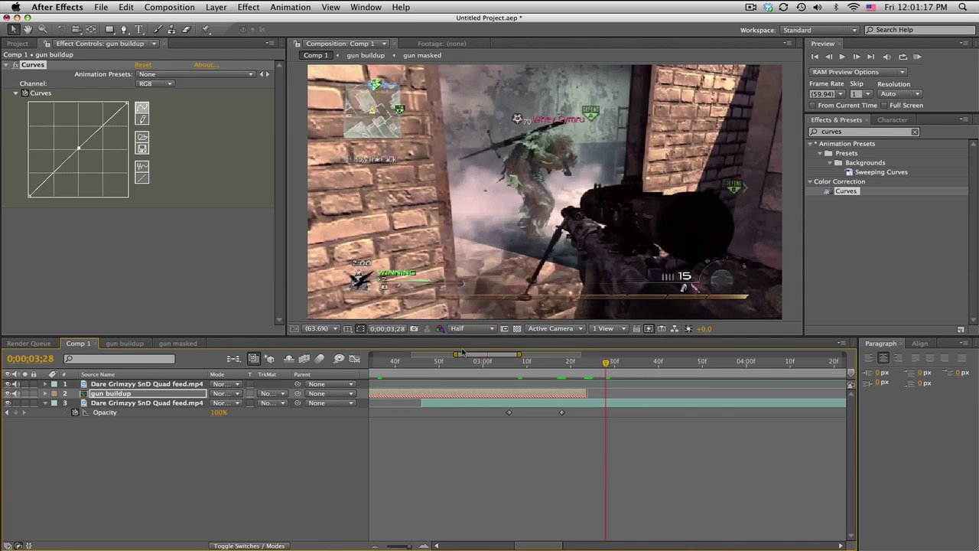
Step: Run a RAM Preview of Comp 1 starting from 1;21
key(minus)
key(minus)
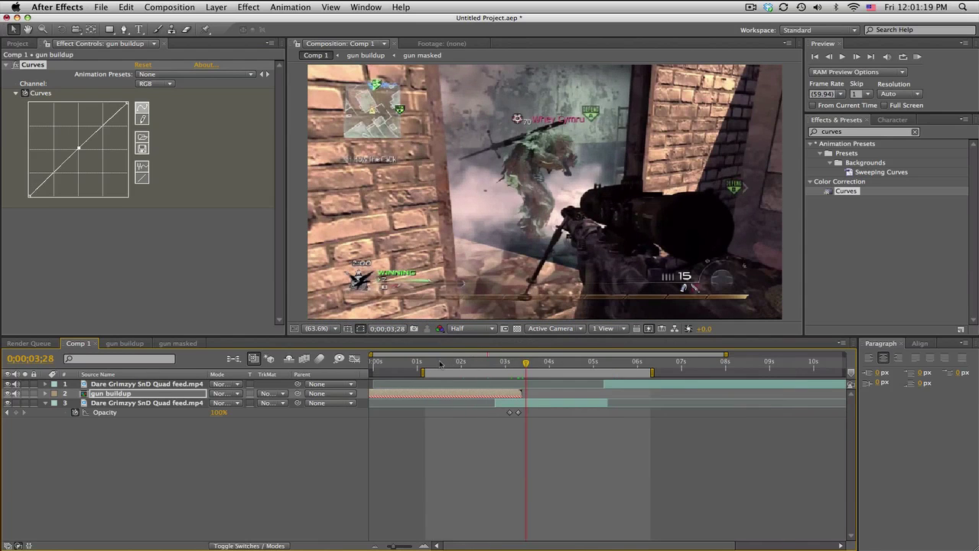
click(433, 362)
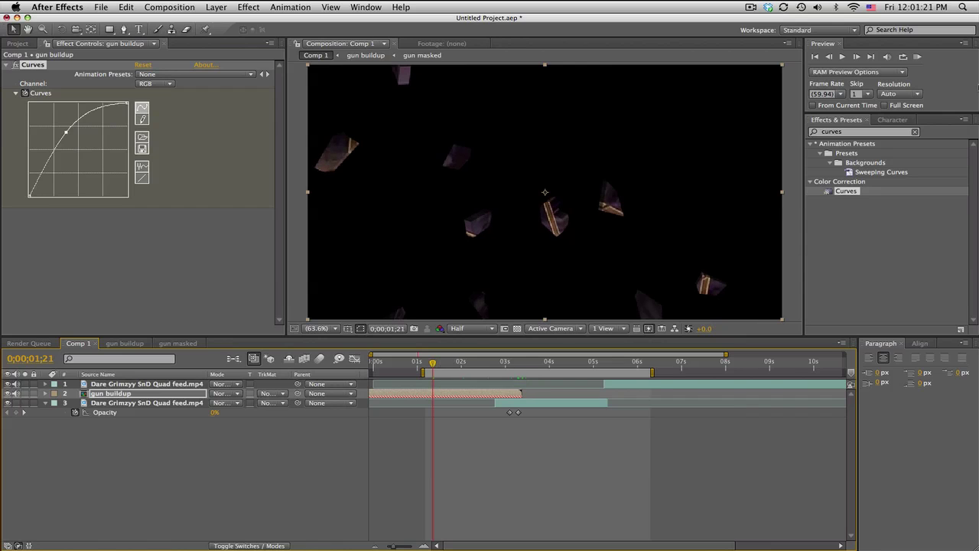
click(918, 56)
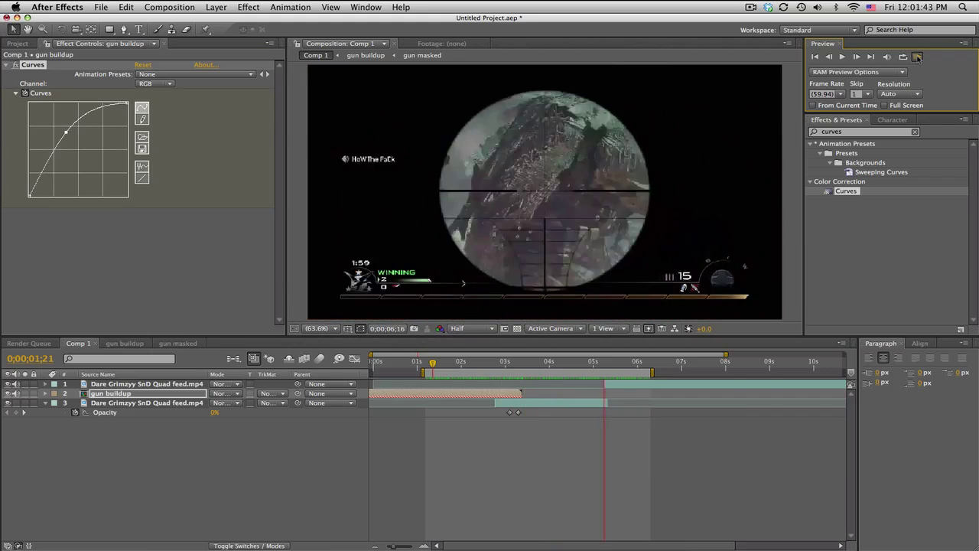
click(918, 57)
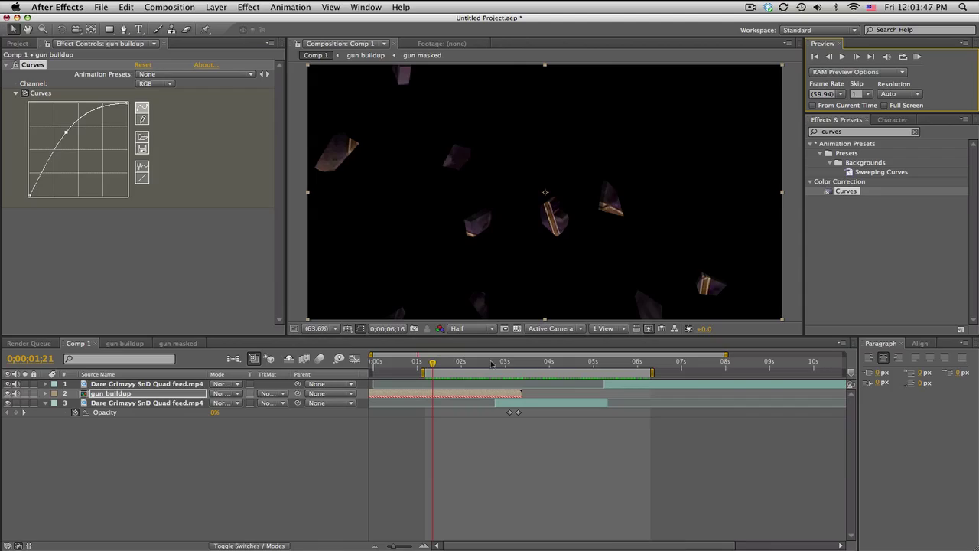
drag(475, 363, 629, 368)
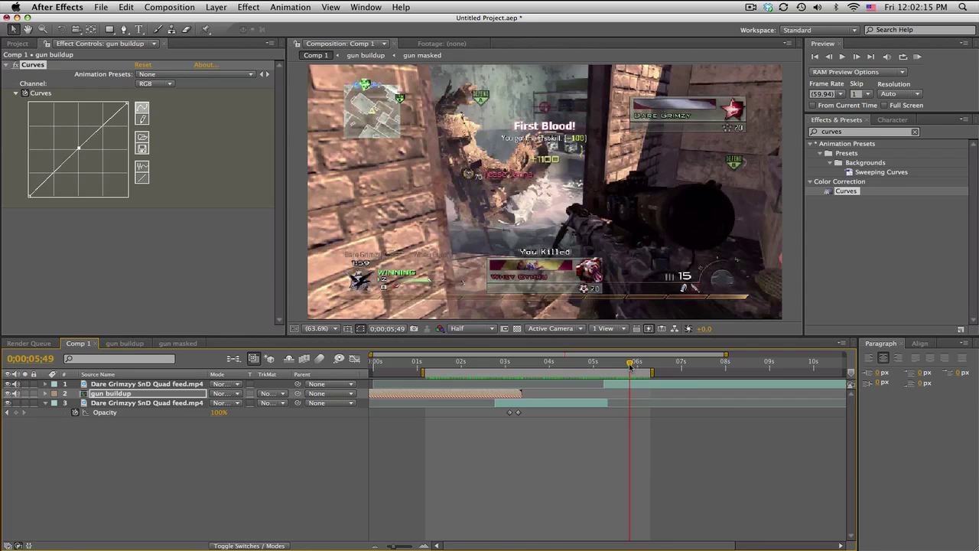
drag(630, 365, 612, 365)
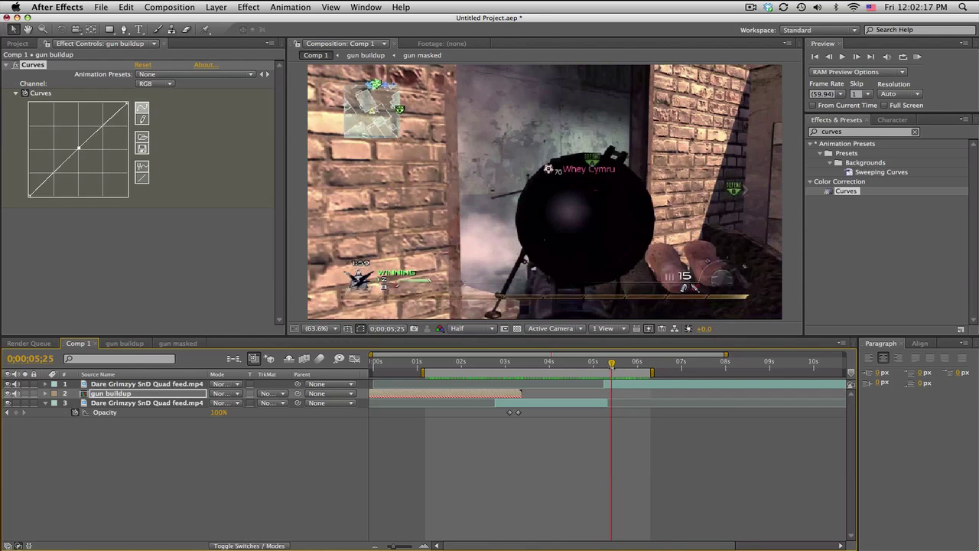